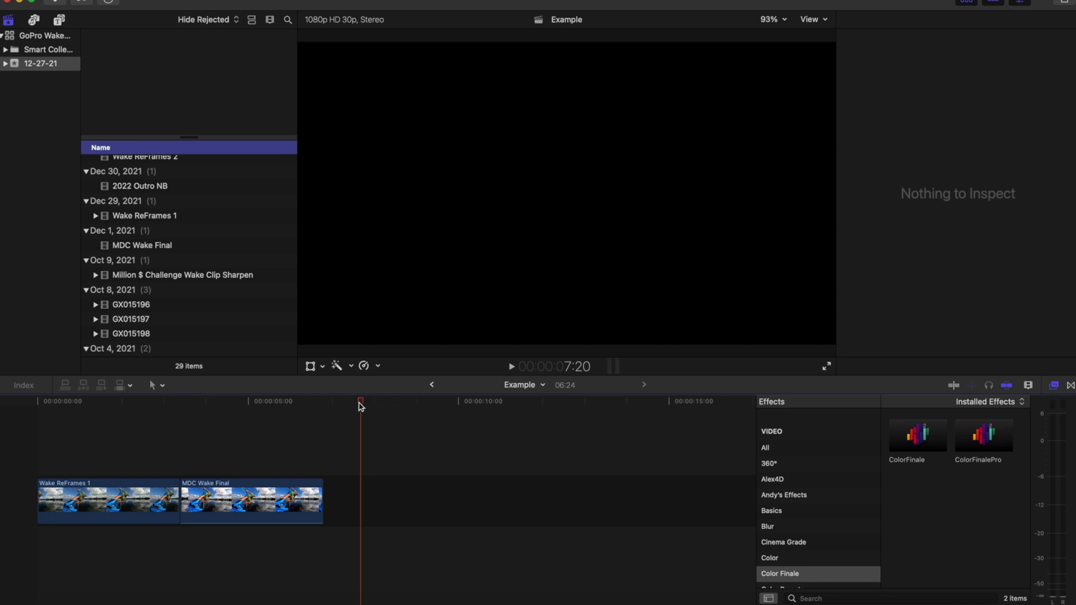
Check the Example project's settings: 1080p HD, 1920x1080, 30p, Apple ProRes 422, Rec. 709.
mouse_move(375, 402)
left_mouse_down()
mouse_move(386, 401)
mouse_move(354, 402)
left_mouse_up()
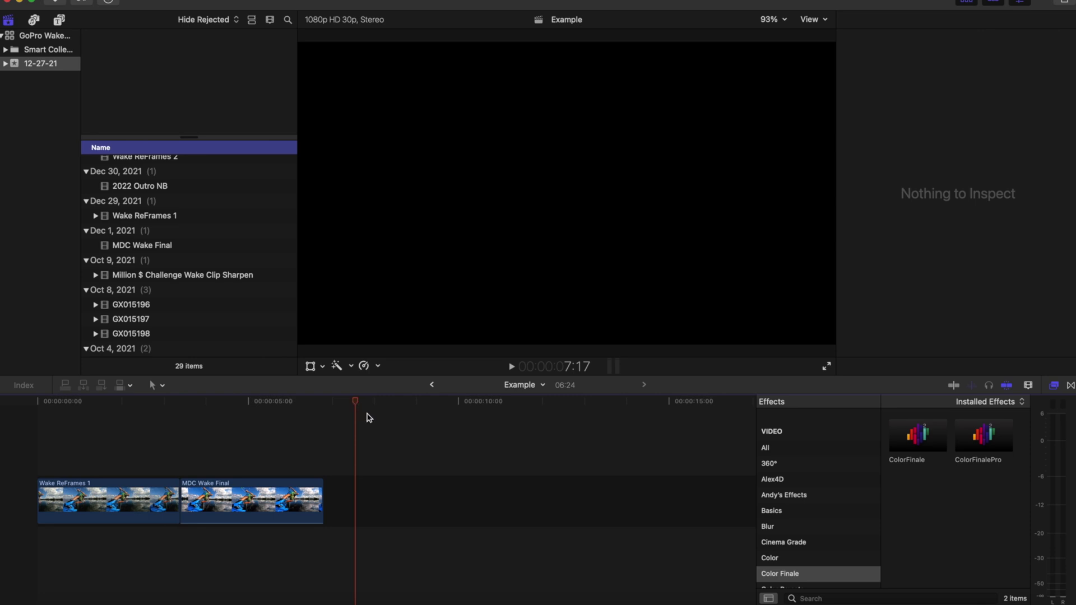
scroll(168, 252, "up", 5)
left_click(128, 179)
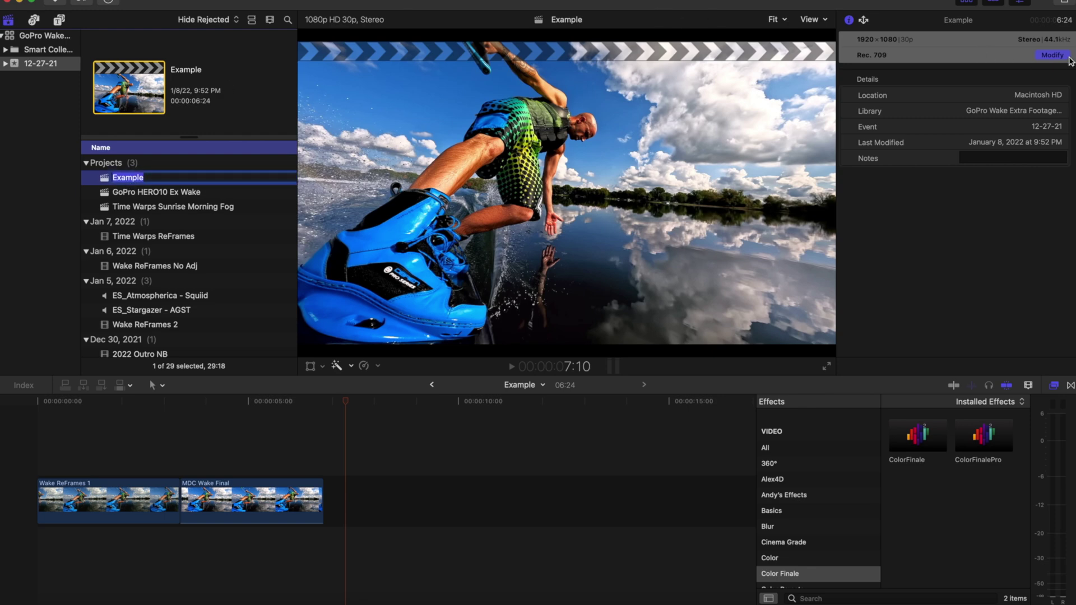
left_click(1065, 57)
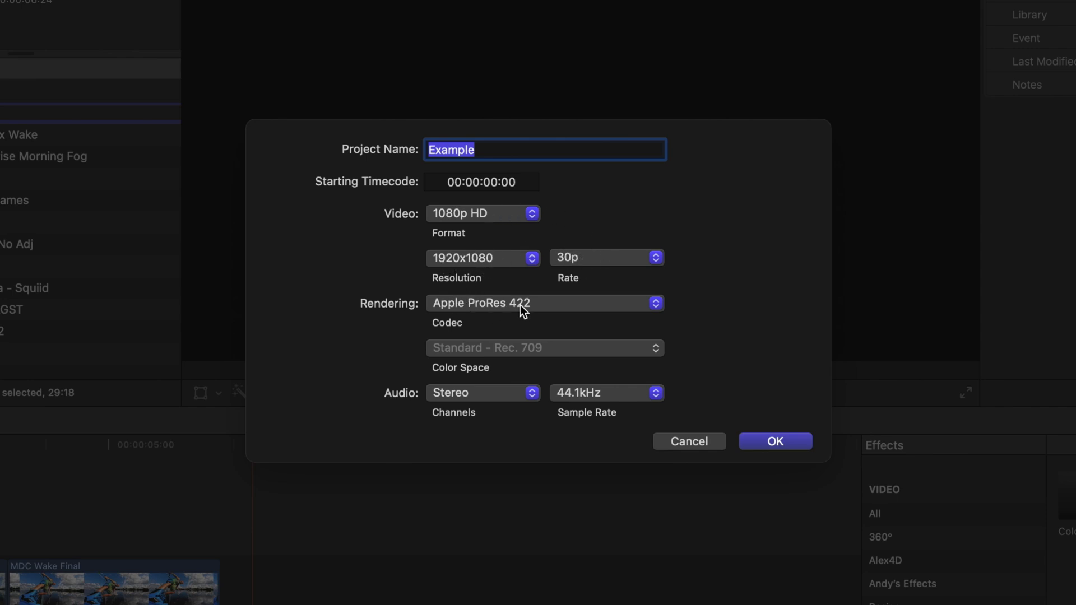
left_click(774, 441)
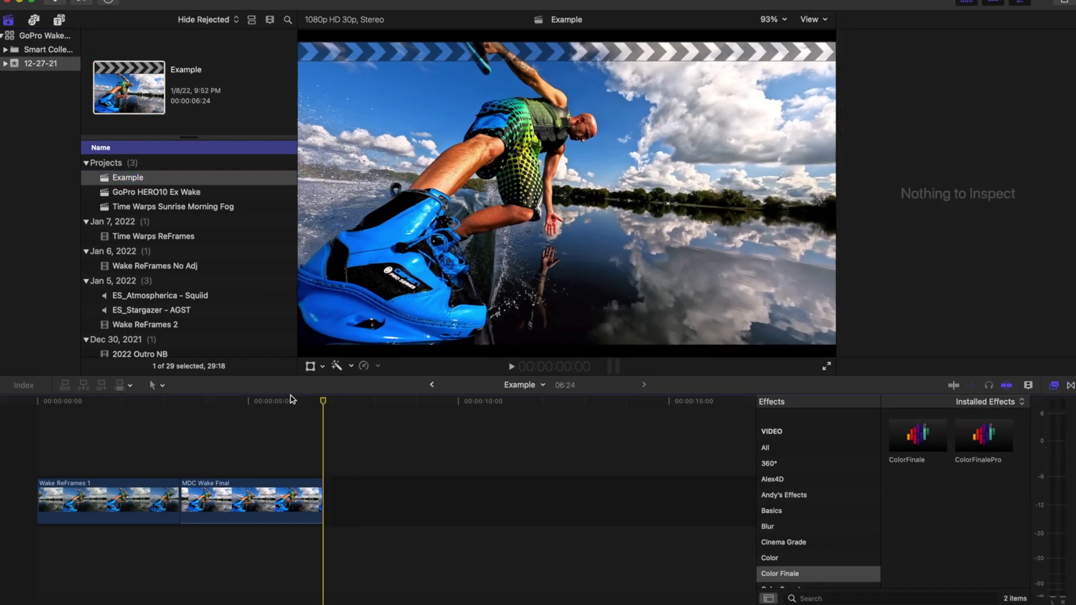
Enable the ColorFinalePro grade on the Wake ReFrames 1 clip.
left_click(85, 446)
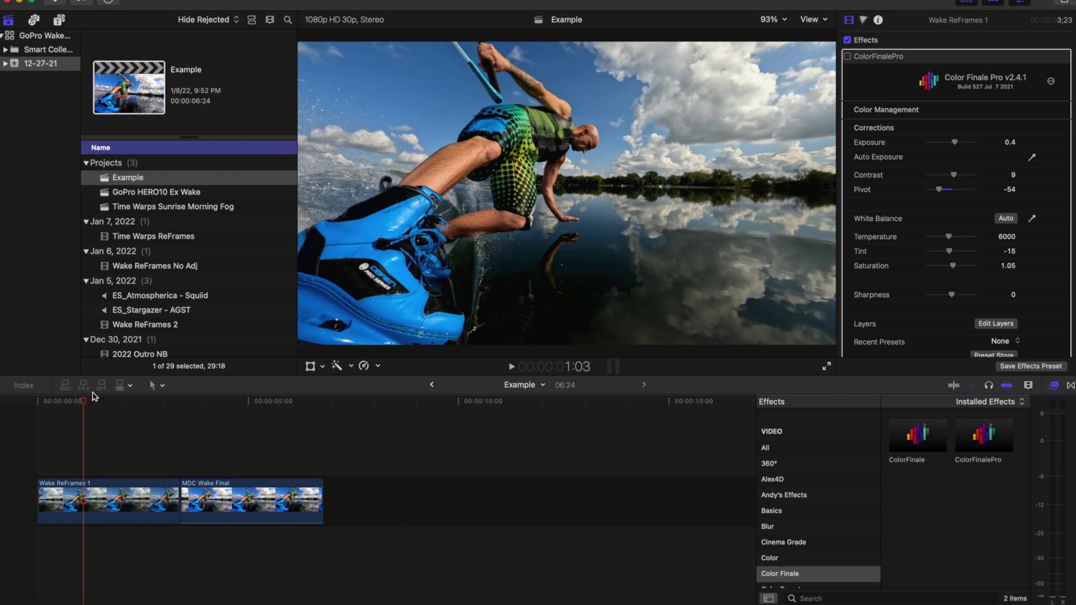
left_click(150, 506)
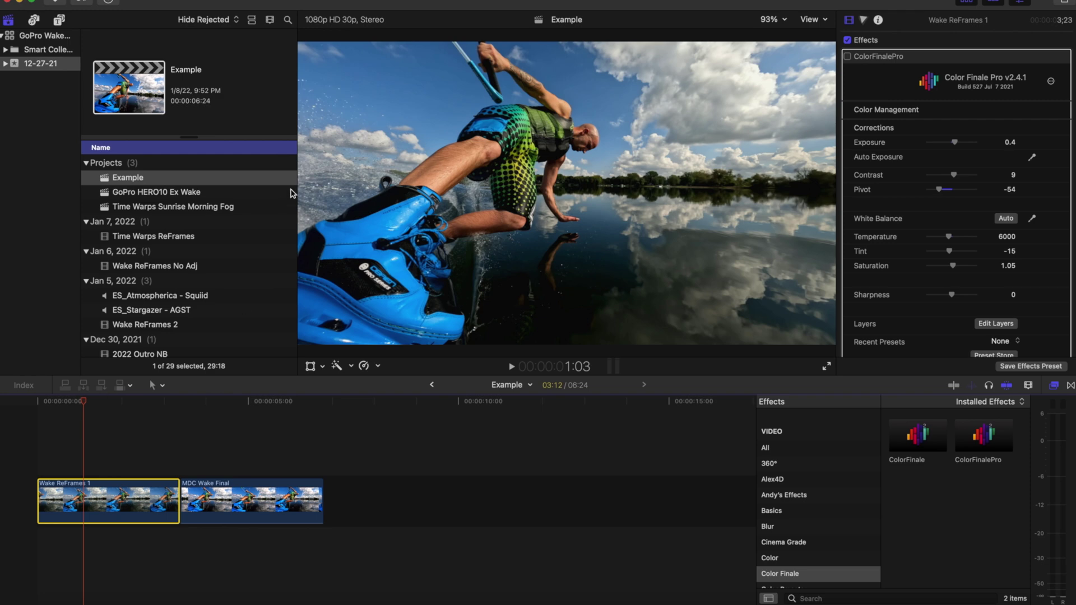
left_click(848, 58)
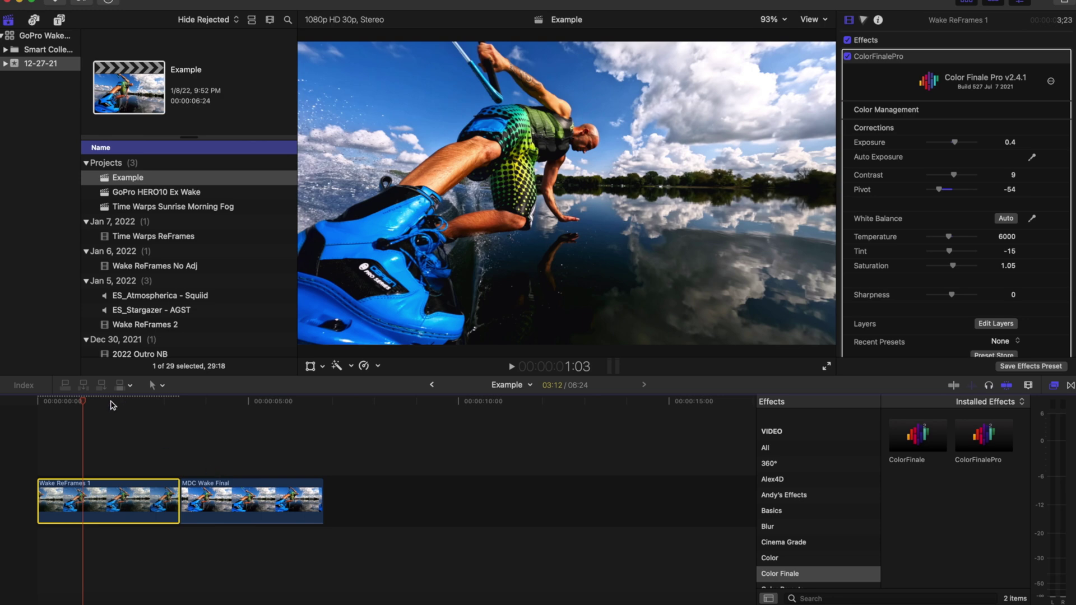
Scrub and briefly play Wake ReFrames 1 to preview the brighter, more saturated grade.
left_click_drag(114, 404, 137, 405)
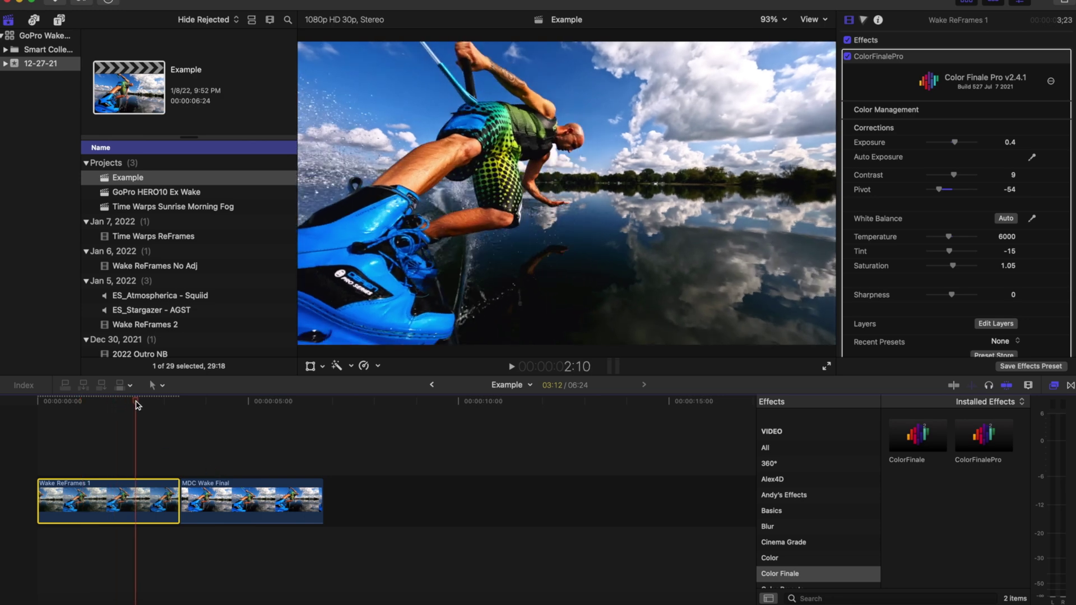
left_click(193, 404)
key("space")
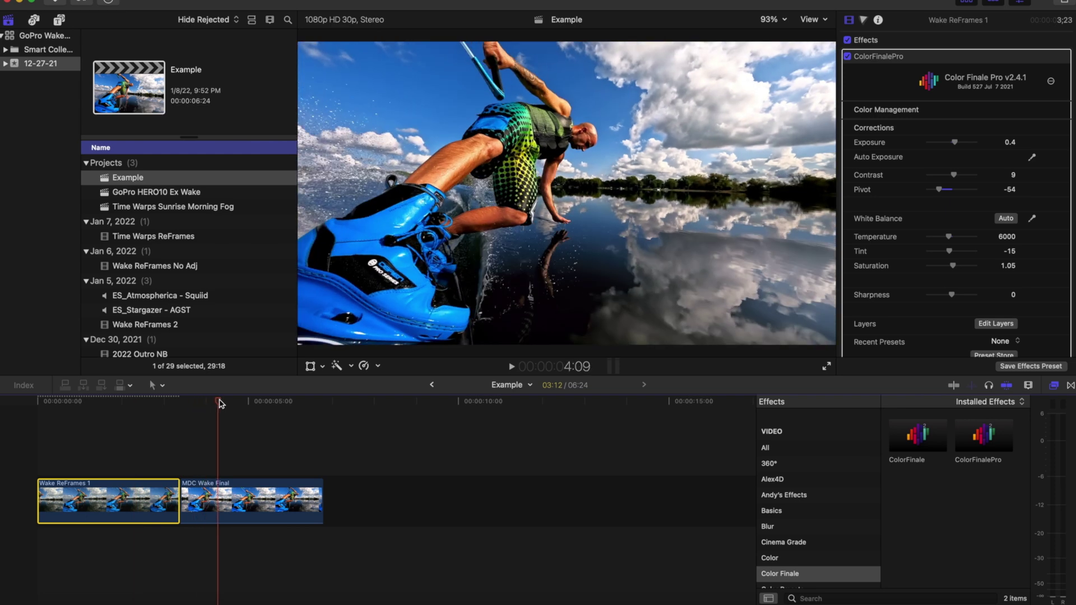
key("space")
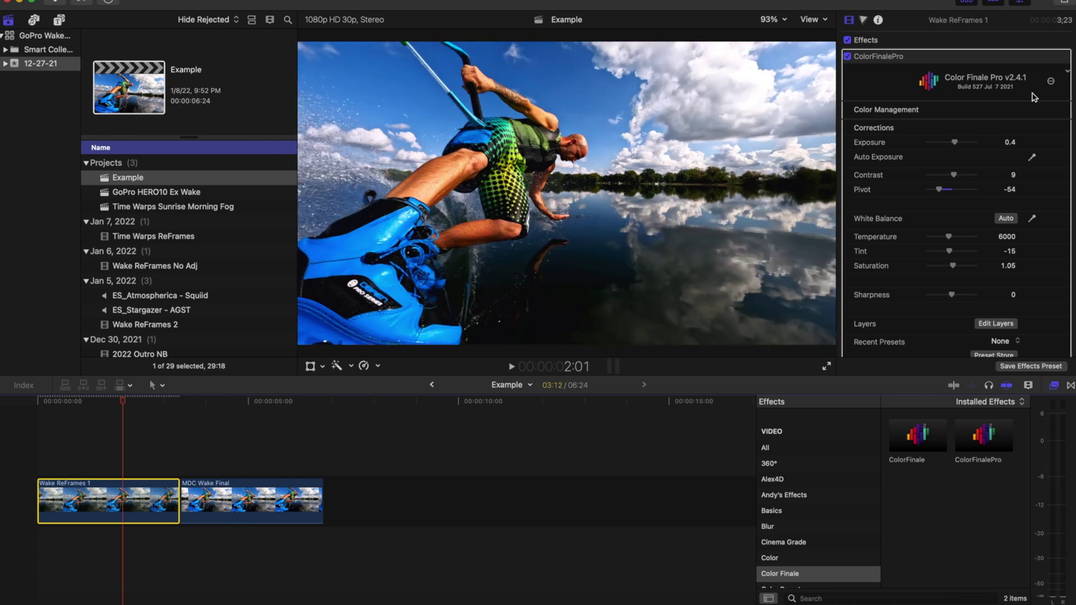
left_click_drag(115, 400, 241, 393)
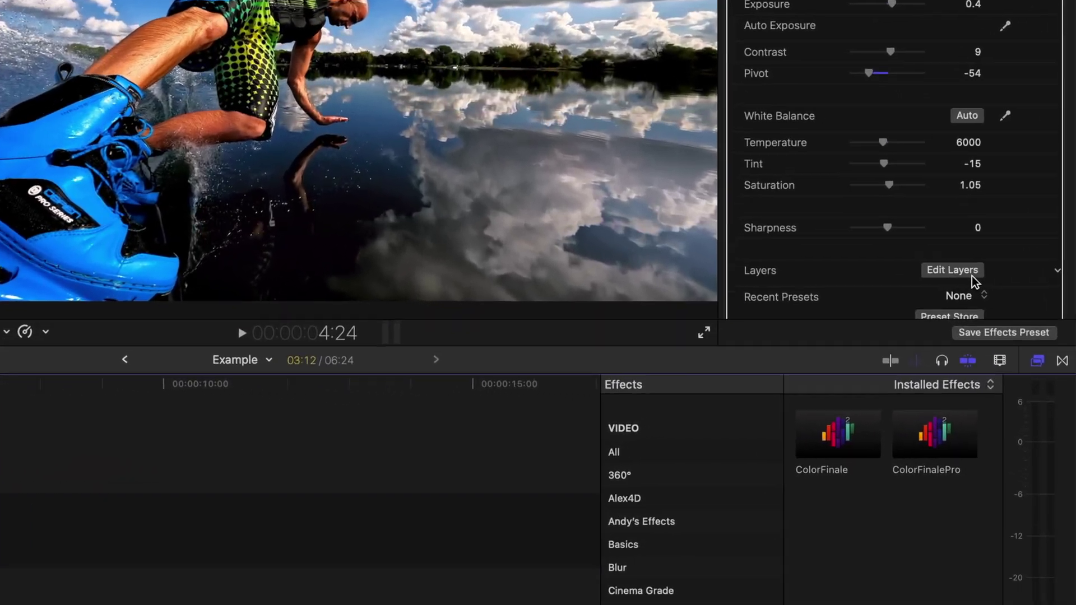
left_click(995, 323)
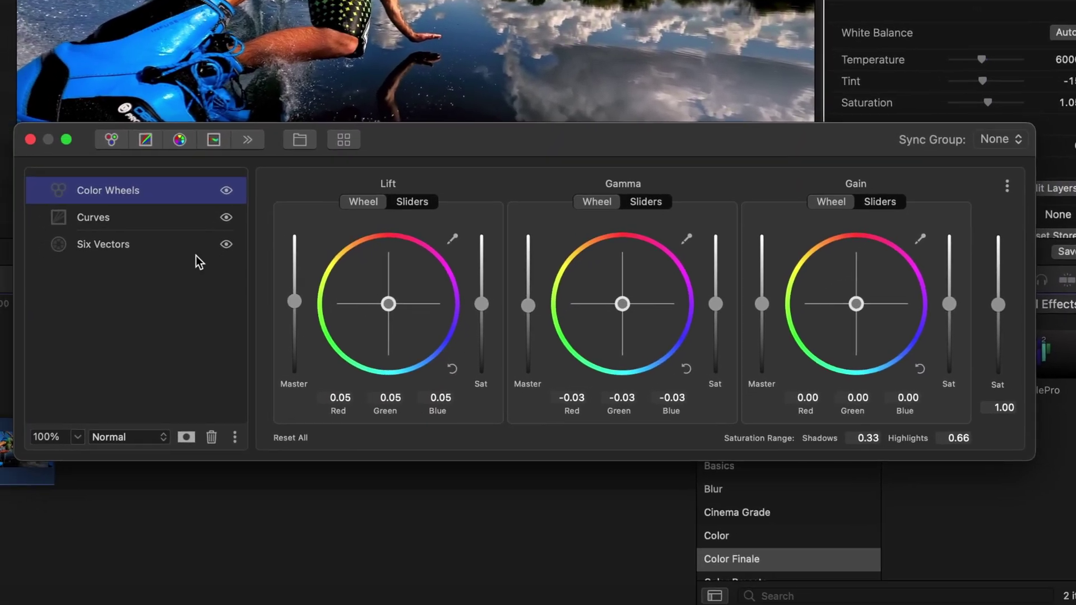
left_click(94, 324)
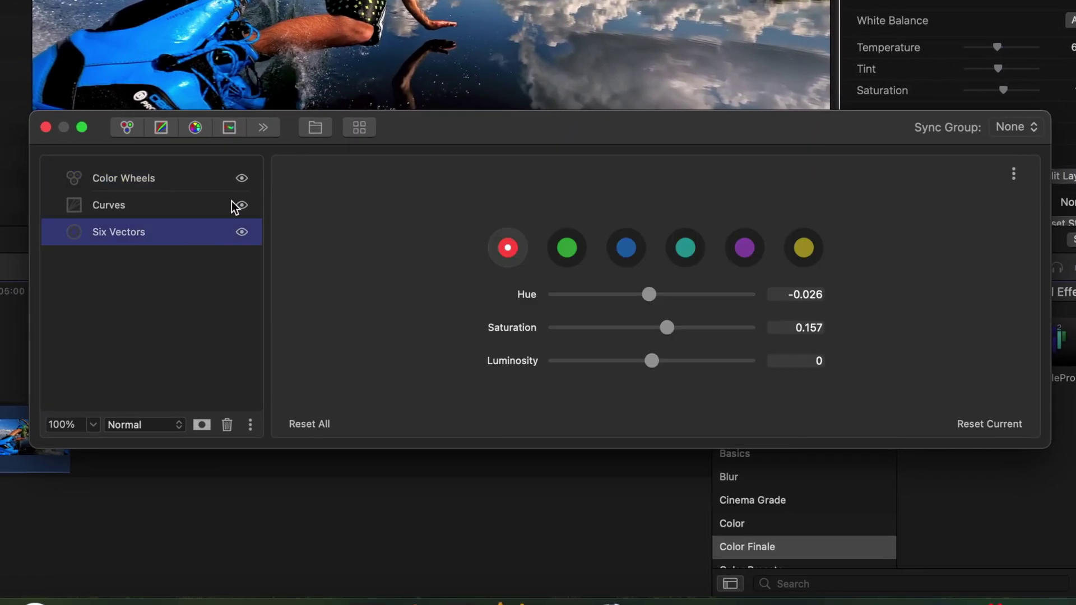
left_click(568, 255)
left_click(627, 257)
left_click(509, 250)
left_click(47, 128)
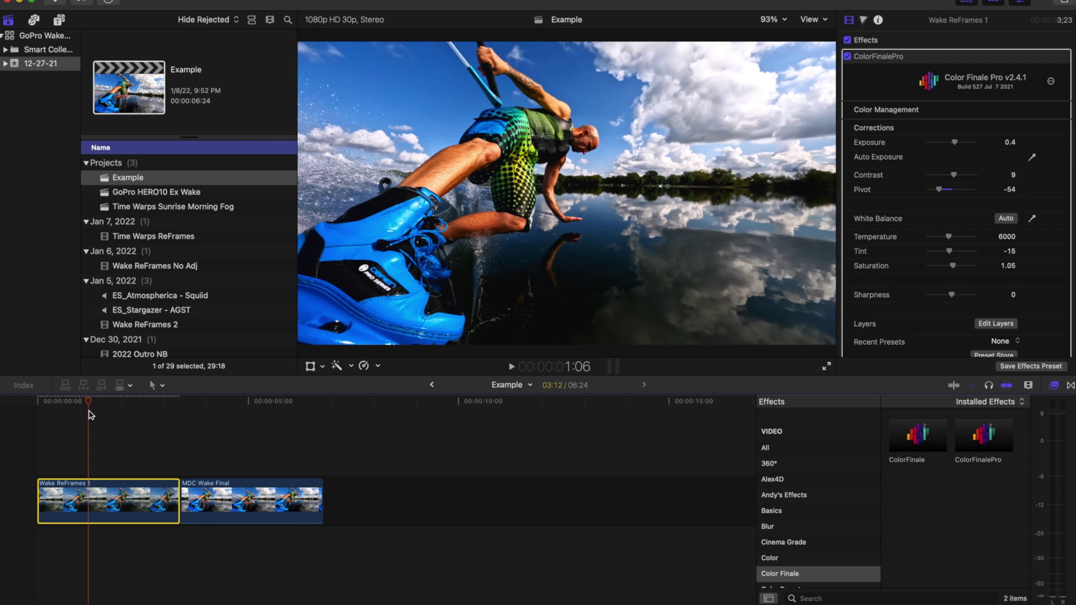
Scrub the playhead back and forth through the first five seconds of the graded clip.
left_click(208, 401)
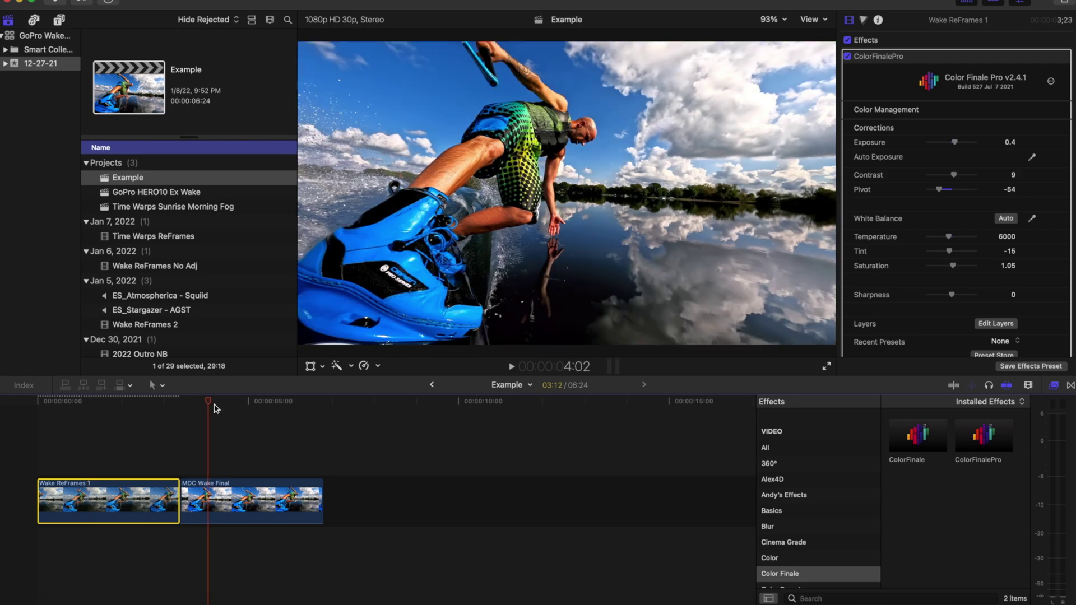
left_click_drag(214, 408, 90, 395)
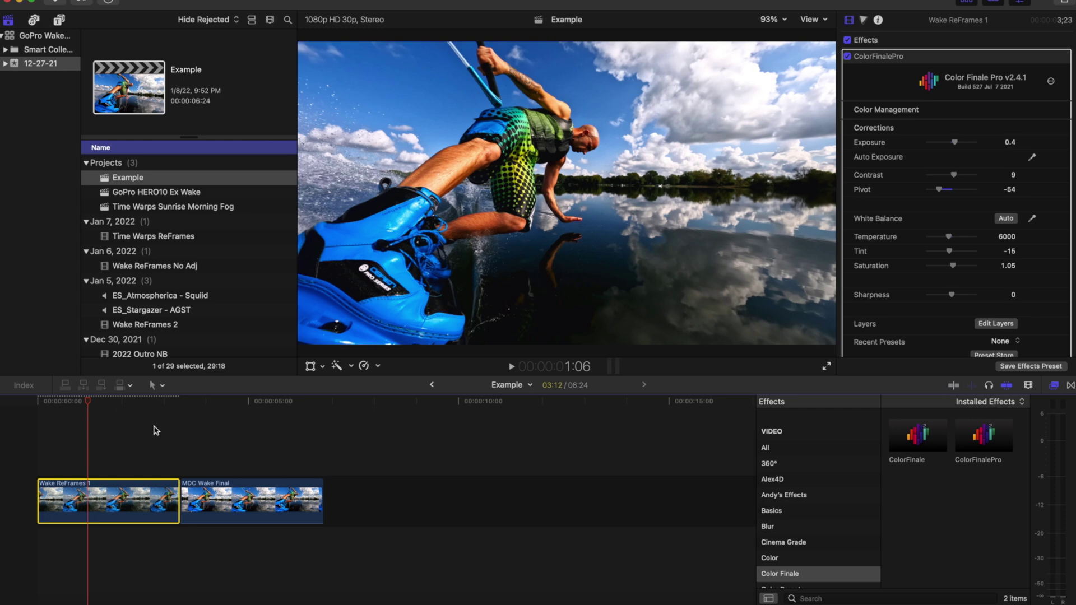
left_click(228, 401)
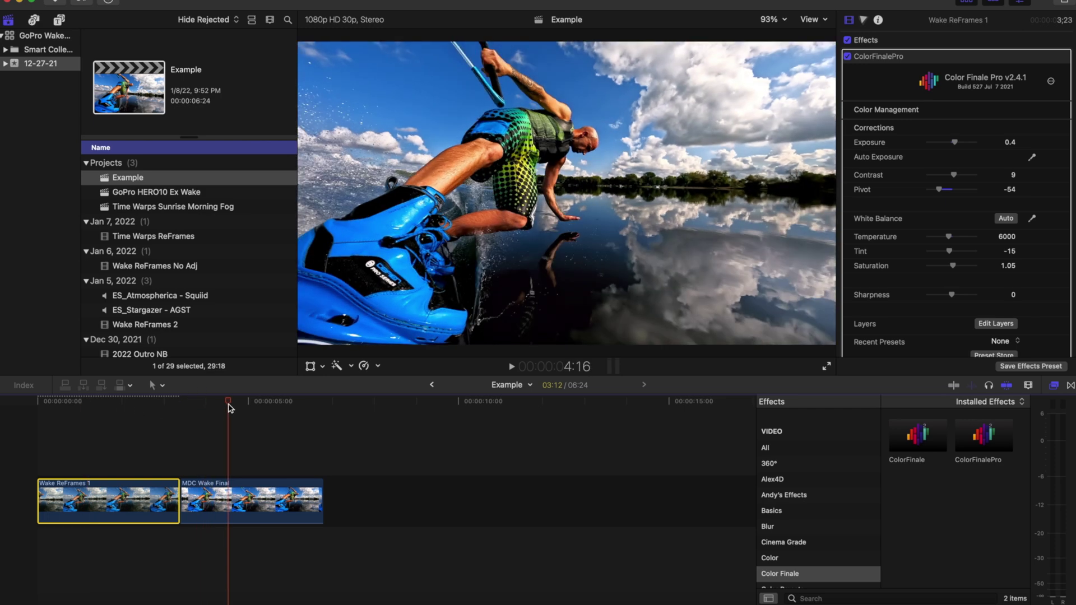
left_click_drag(228, 404, 249, 411)
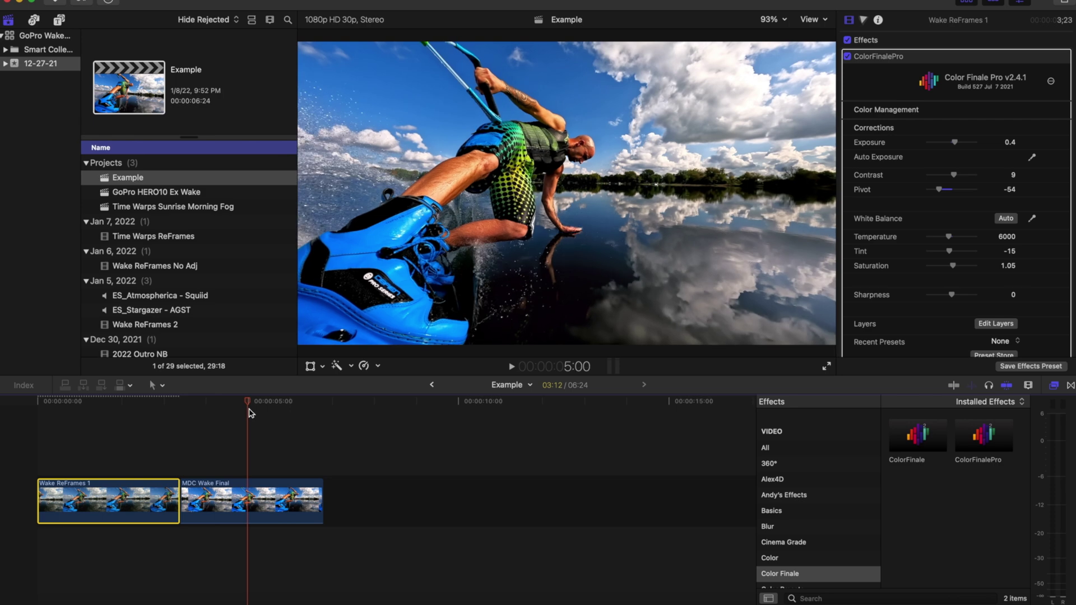
left_click(137, 401)
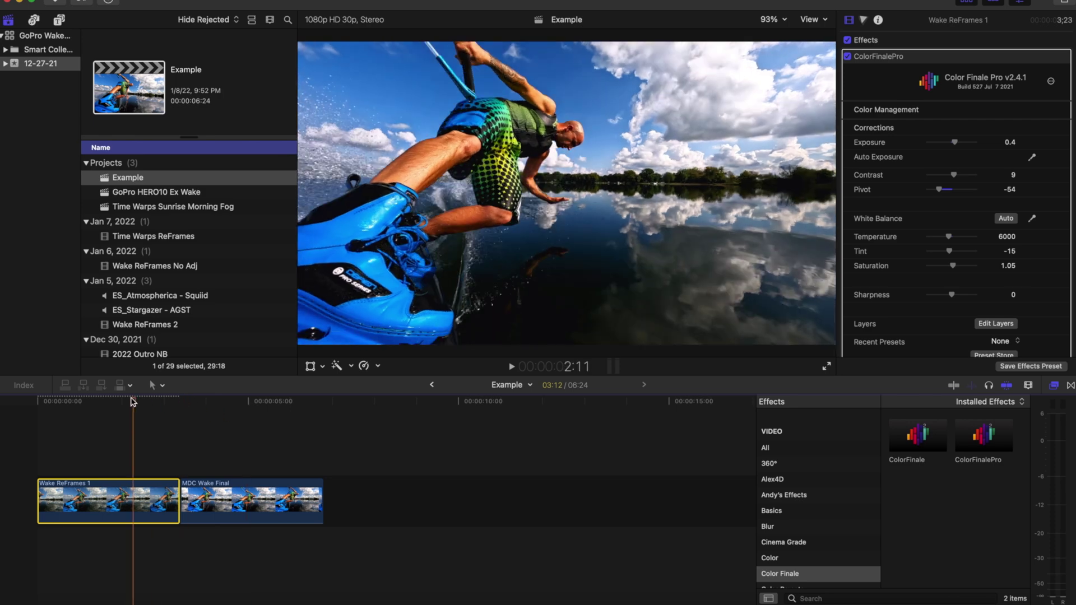
left_click_drag(144, 402, 95, 412)
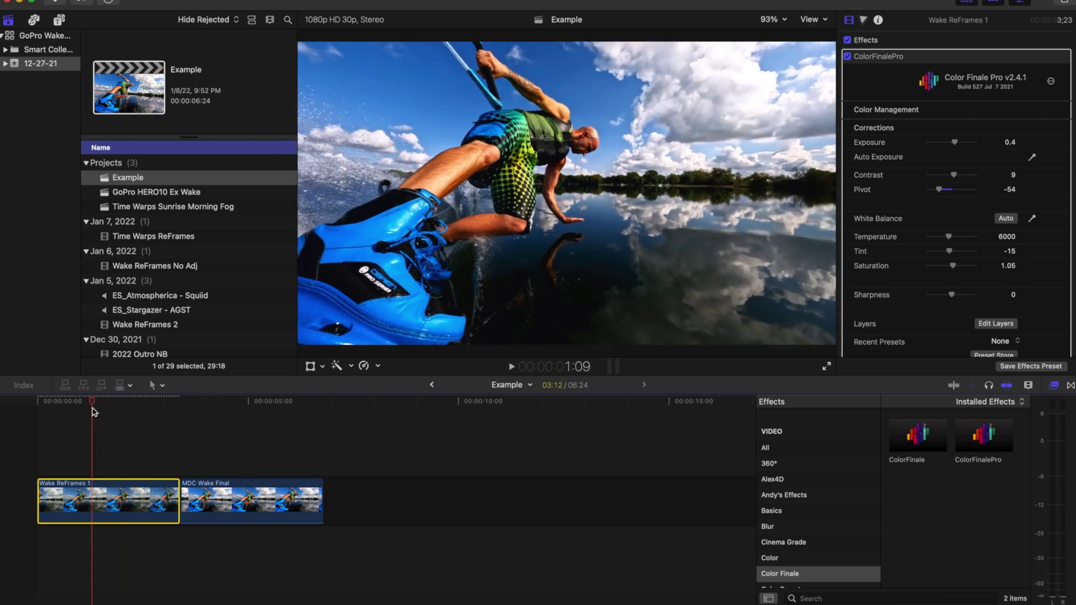
left_click(116, 417)
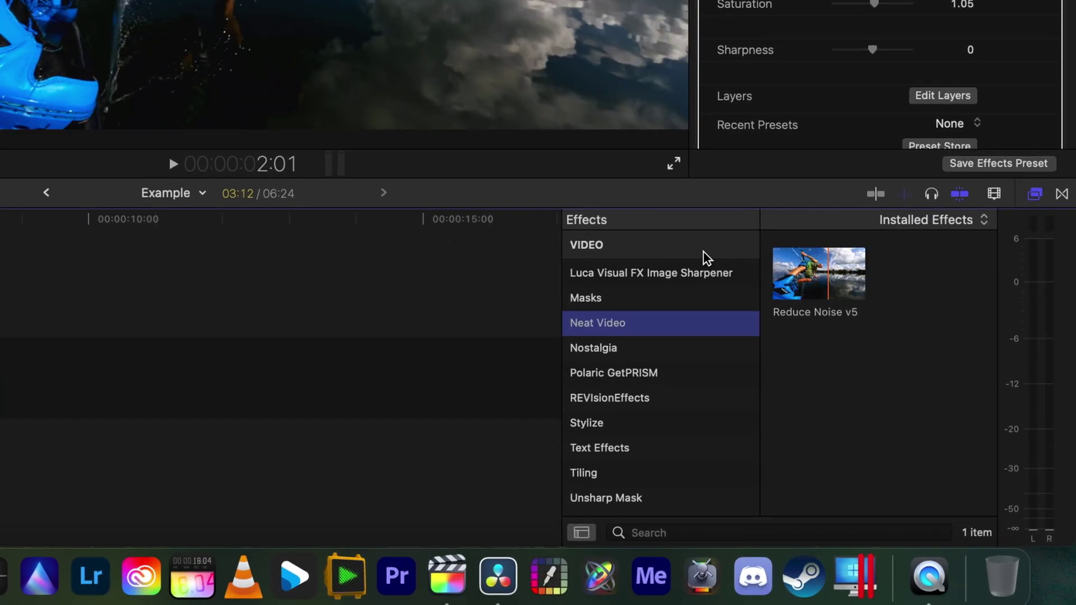
Apply Reduce Noise v5 to Wake ReFrames 1 and move it above ColorFinalePro.
left_click_drag(818, 273, 0, 247)
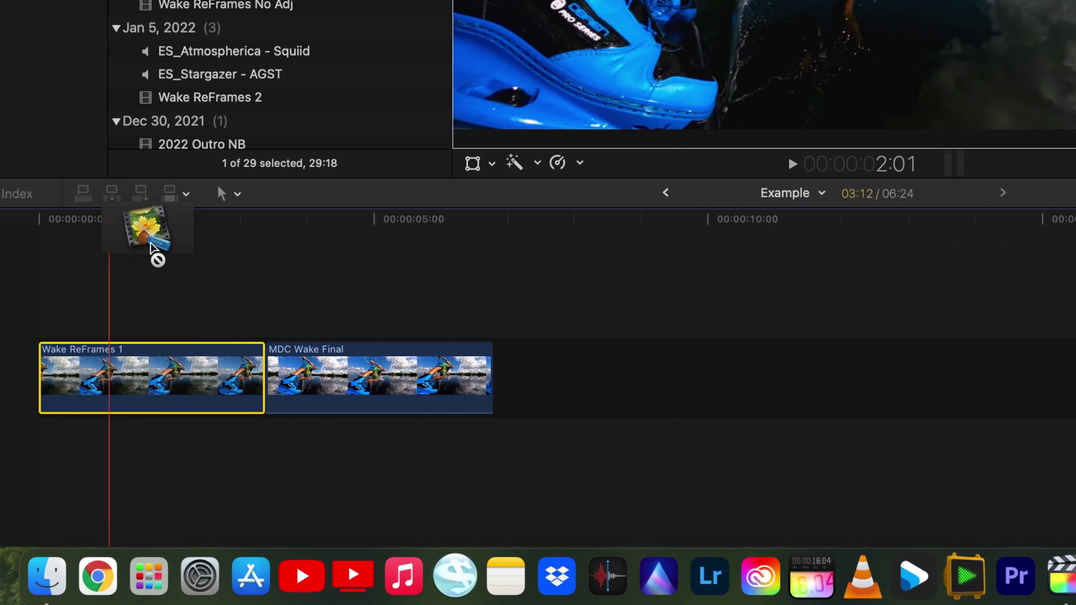
left_click_drag(151, 247, 150, 399)
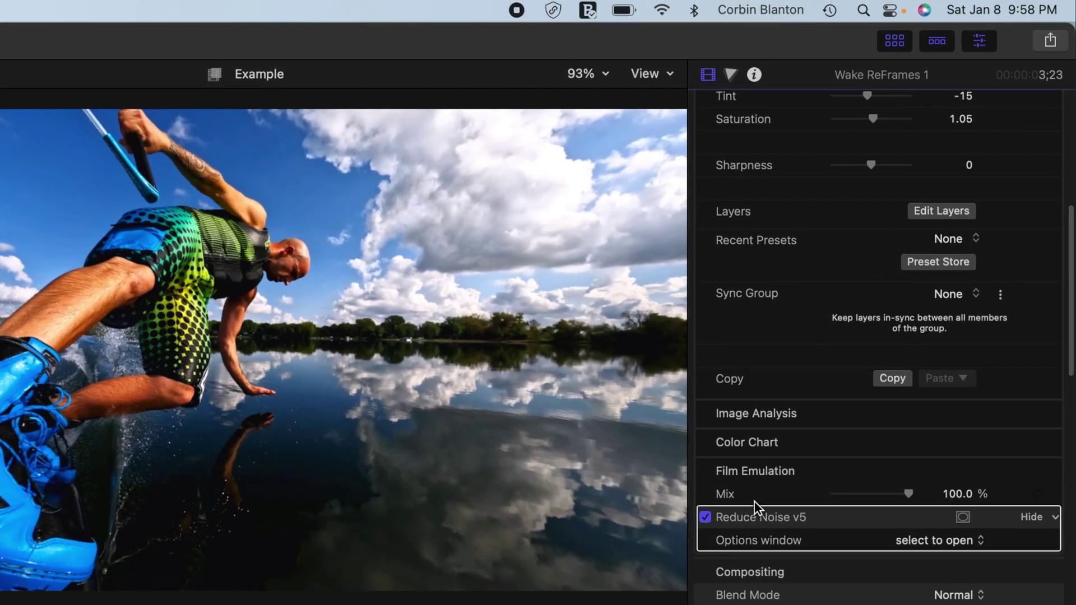
left_click_drag(754, 504, 763, 152)
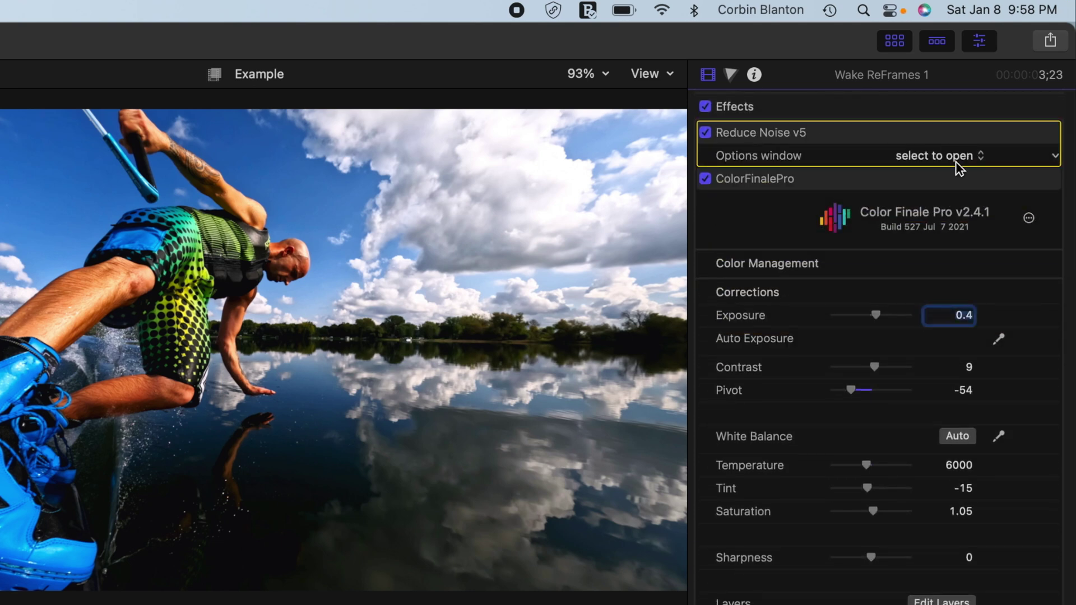
Open the Neat Video options window for Reduce Noise v5, then cancel without a profile.
left_click(959, 157)
left_click(960, 159)
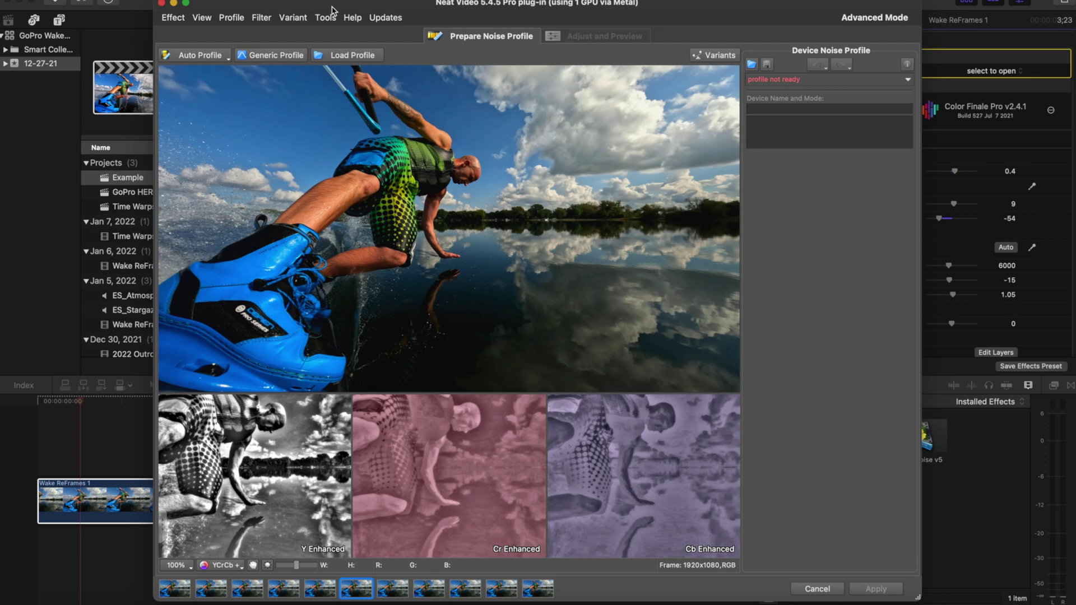
left_click_drag(333, 10, 311, 3)
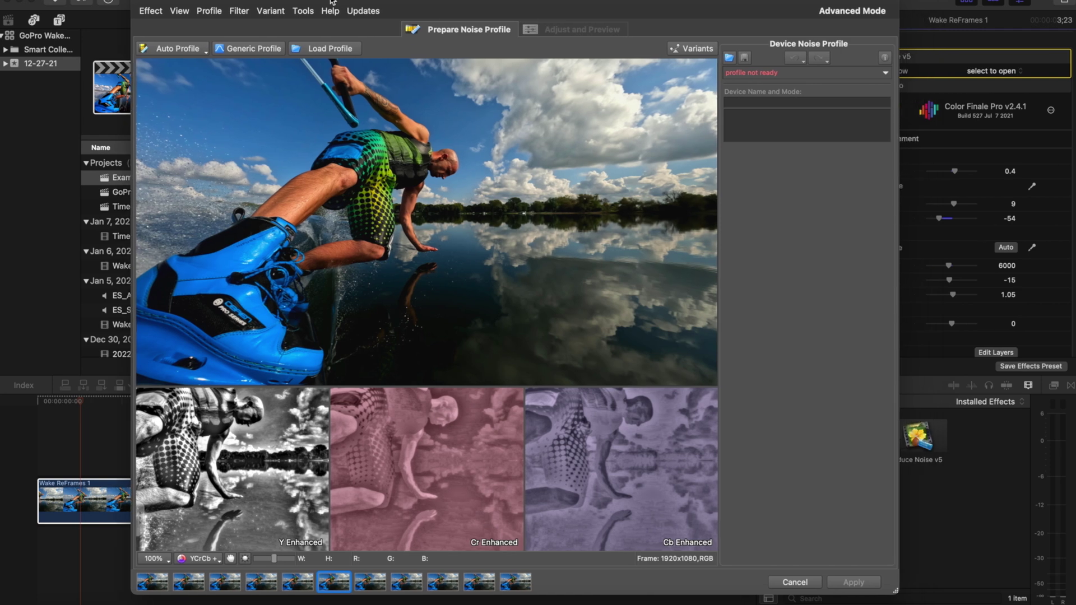
mouse_move(333, 4)
left_mouse_down()
mouse_move(377, 4)
mouse_move(350, 3)
left_mouse_up()
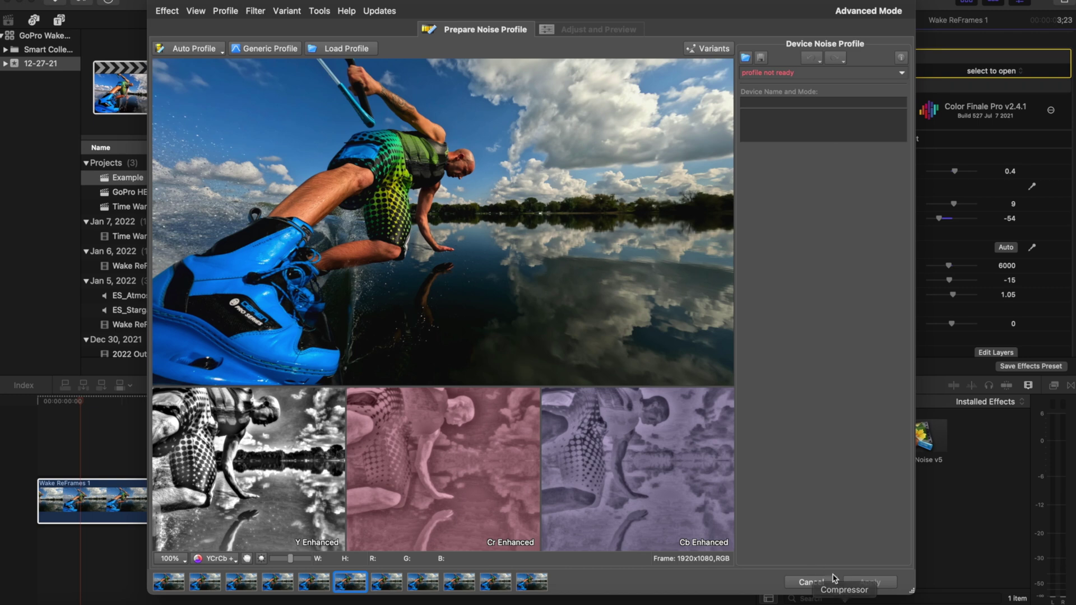
left_click(810, 581)
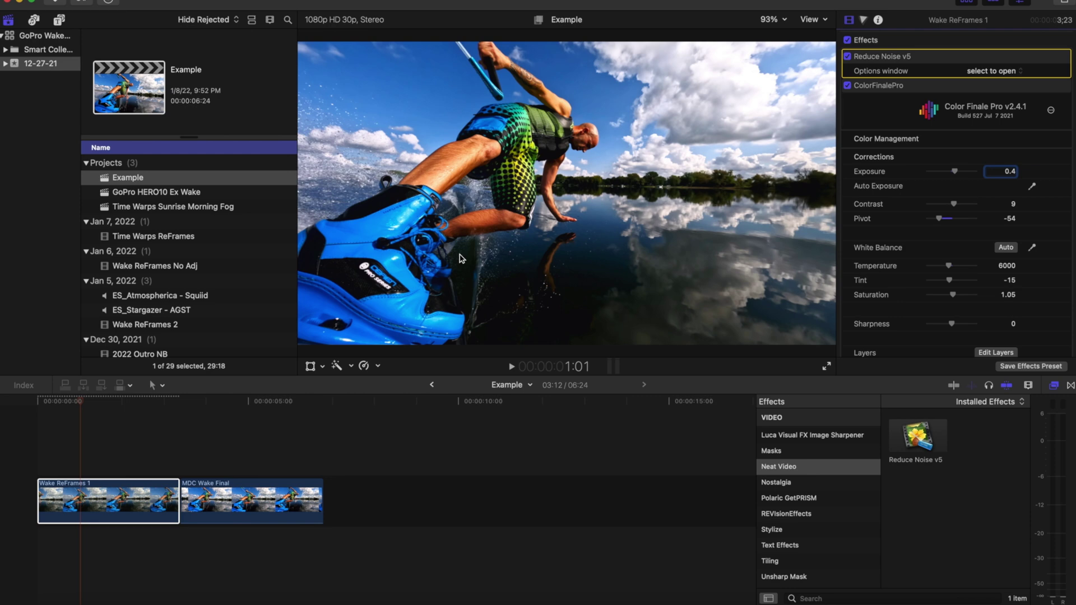
Delete the MDC Wake Final clip from the timeline.
left_click(139, 402)
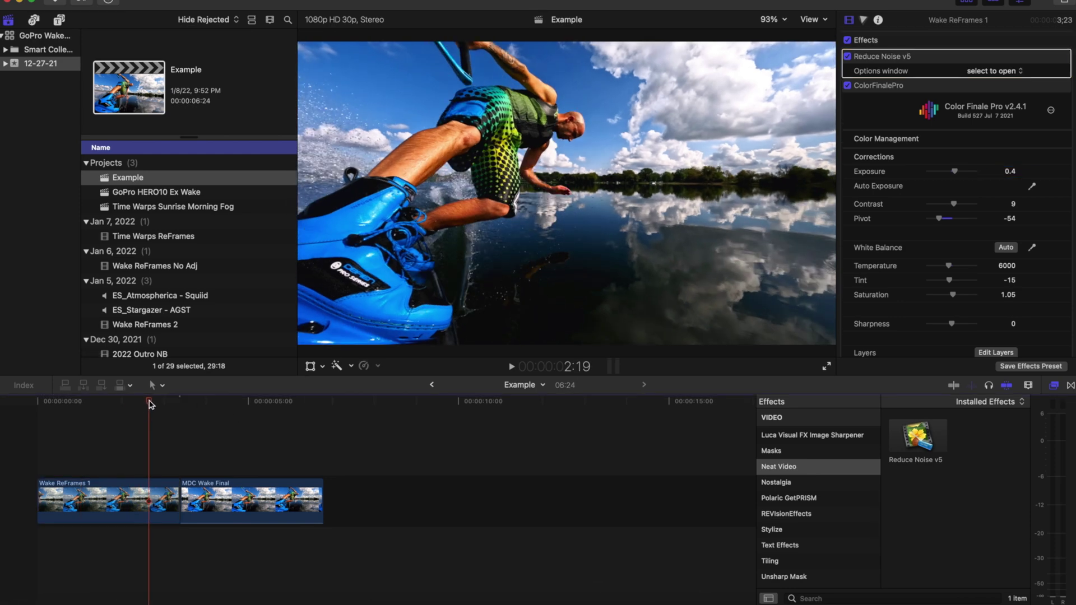
left_click(249, 493)
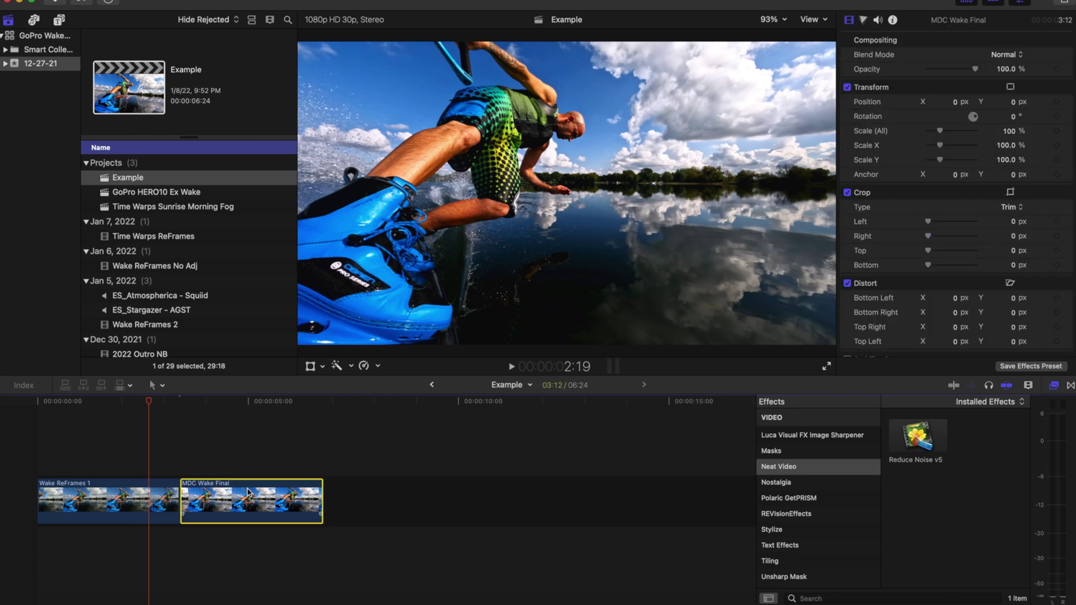
left_click_drag(198, 401, 224, 402)
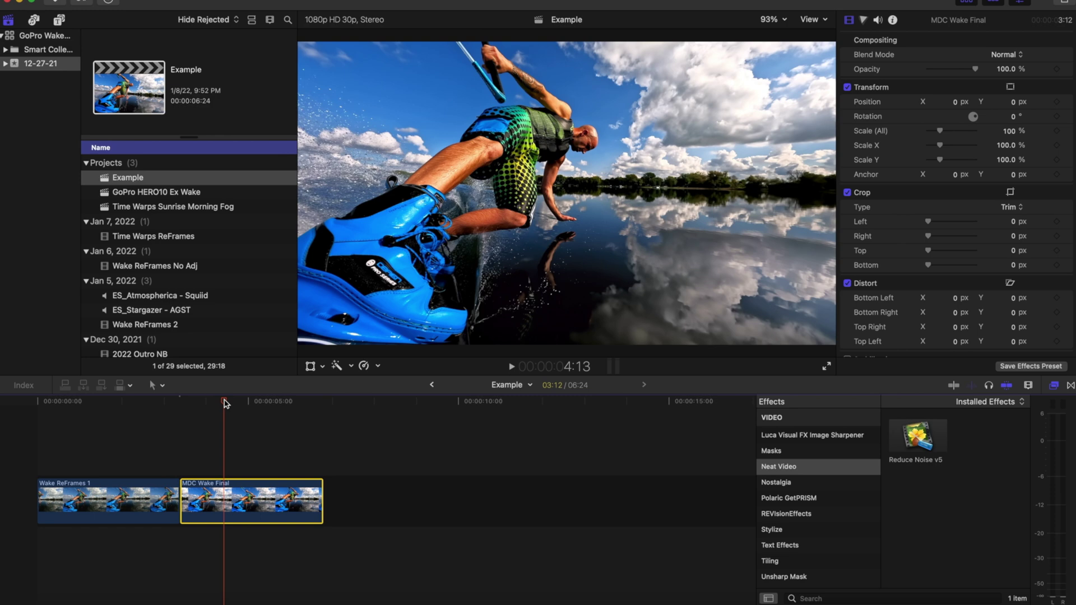
key("Delete")
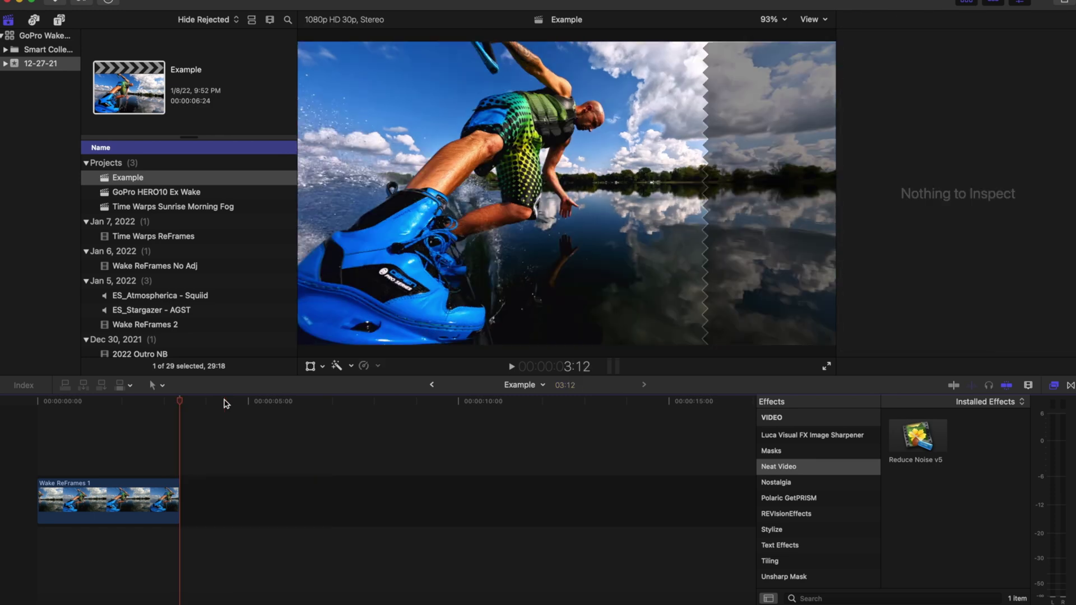
left_click_drag(212, 408, 89, 404)
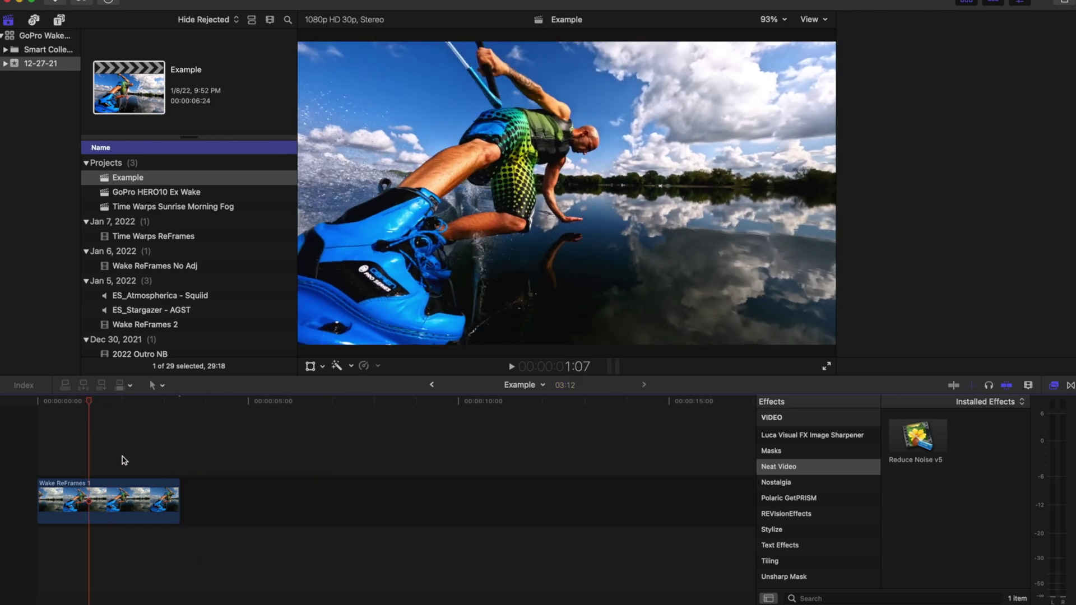
Remove Reduce Noise v5 from Wake ReFrames 1, leaving only ColorFinalePro.
left_click(124, 485)
left_click(232, 1)
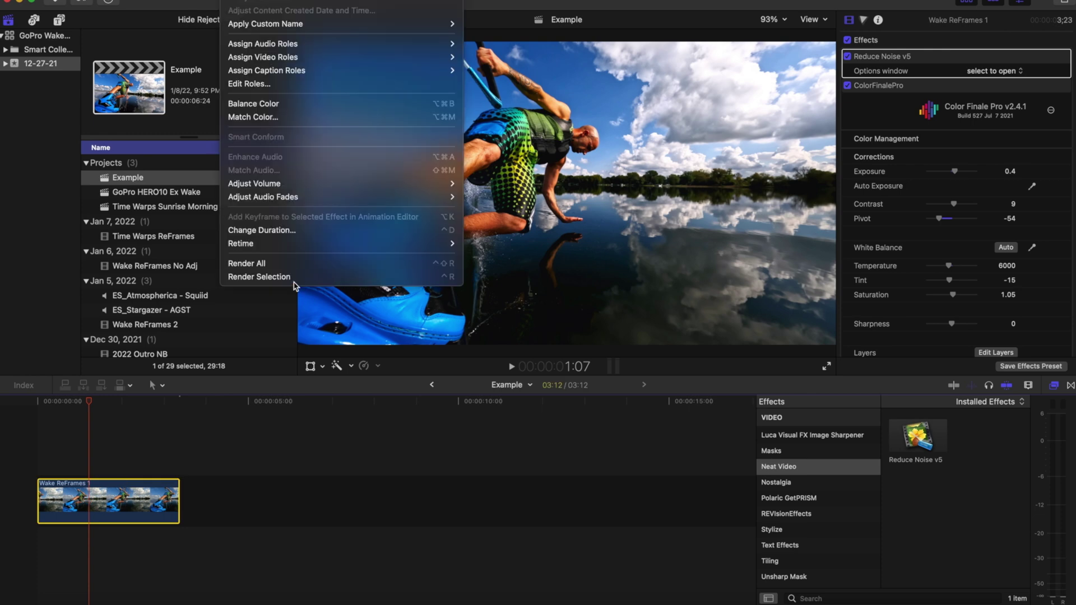
left_click(396, 449)
left_click(912, 57)
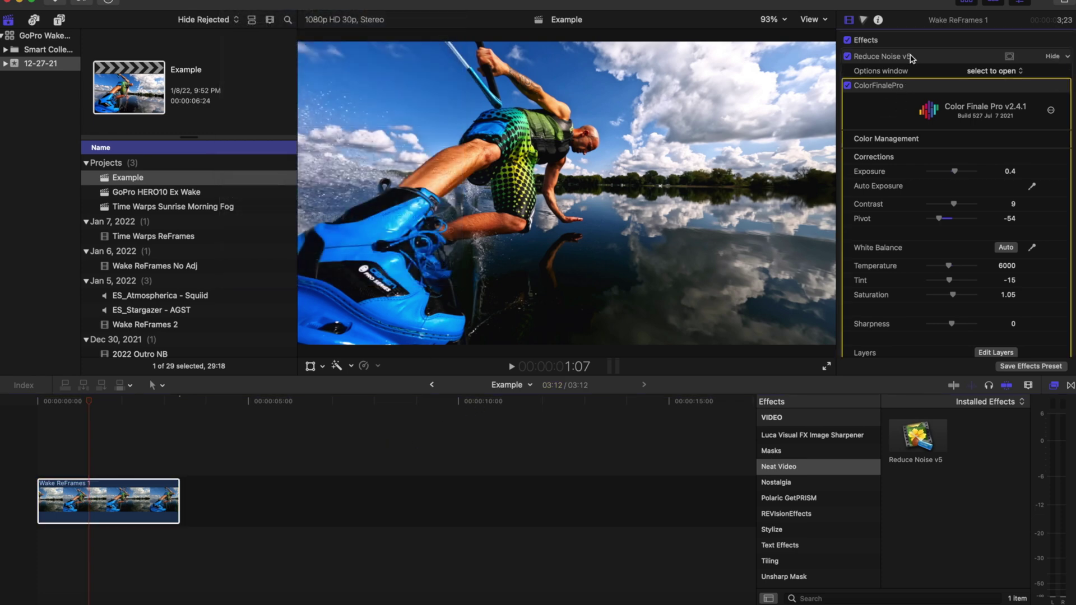
key("Delete")
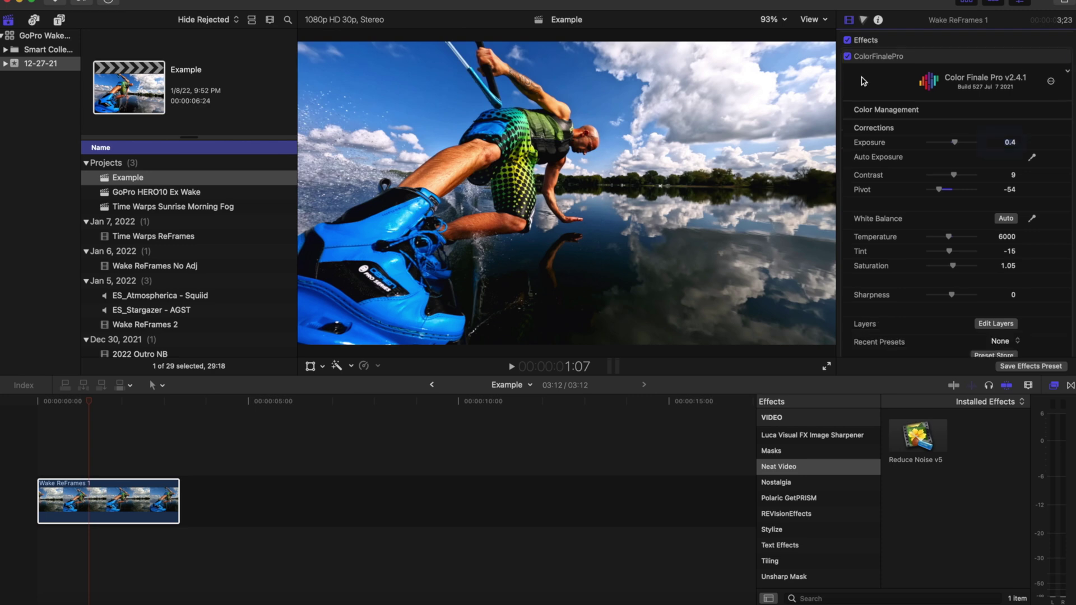
left_click(114, 426)
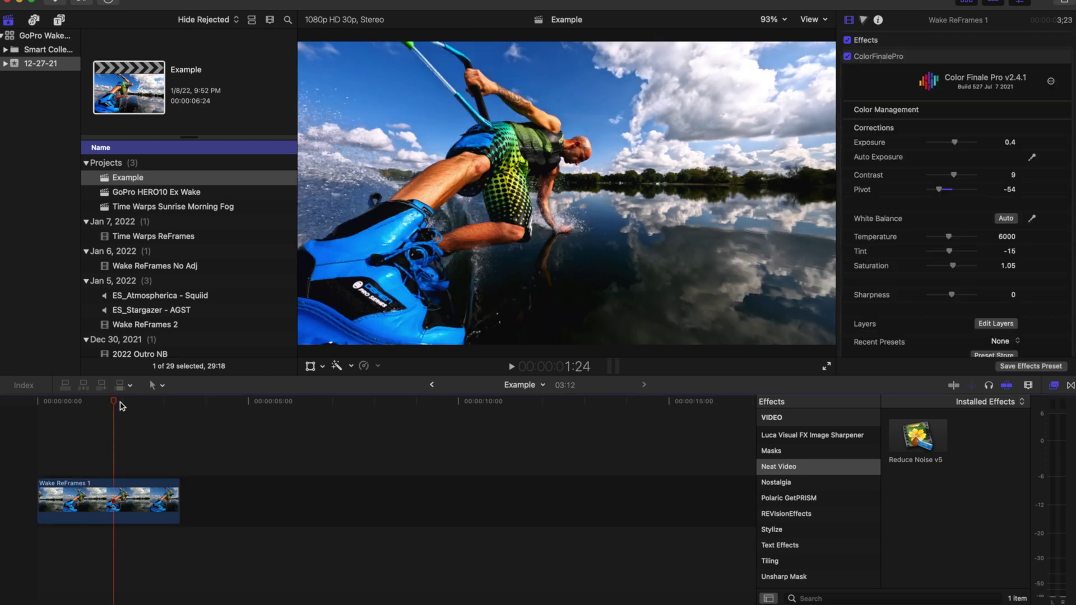
left_click(28, 401)
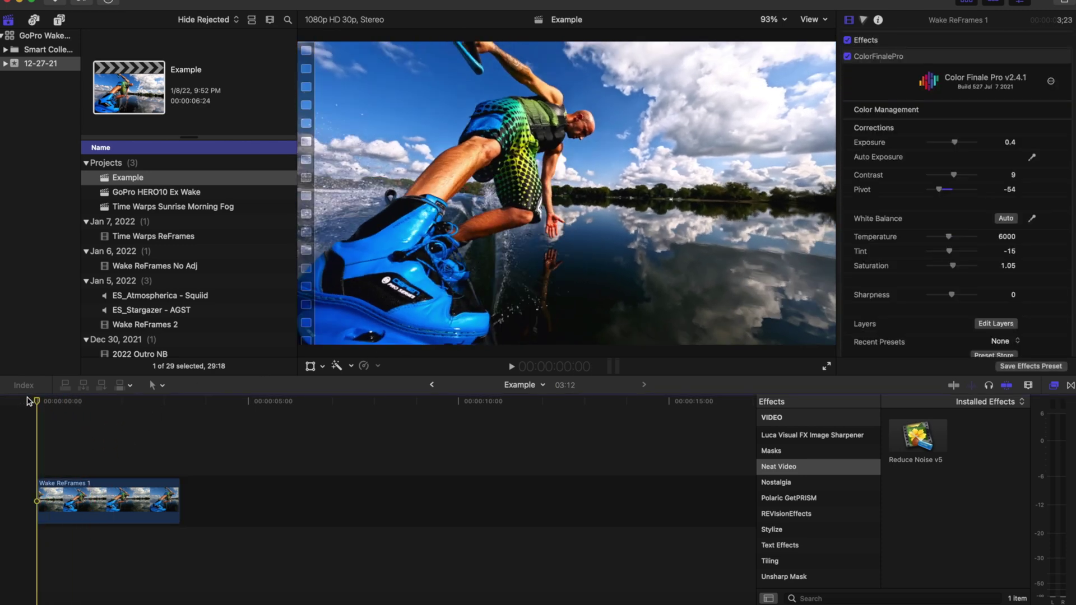
left_click(102, 488)
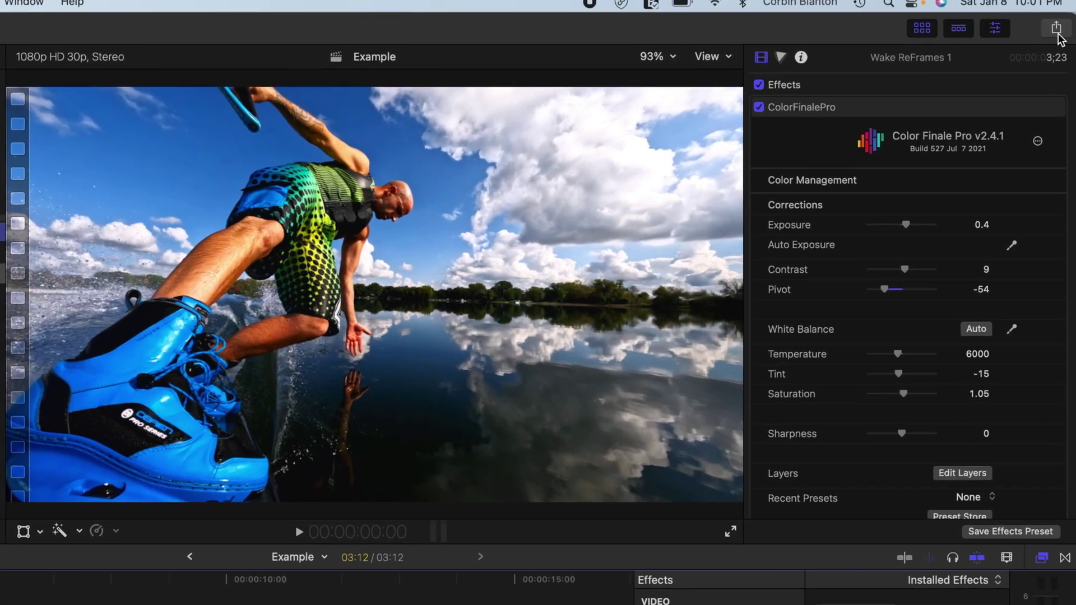
Export the project as Example, a 1920x1080 Apple ProRes 422 .mov, to the Desktop.
left_click(1063, 2)
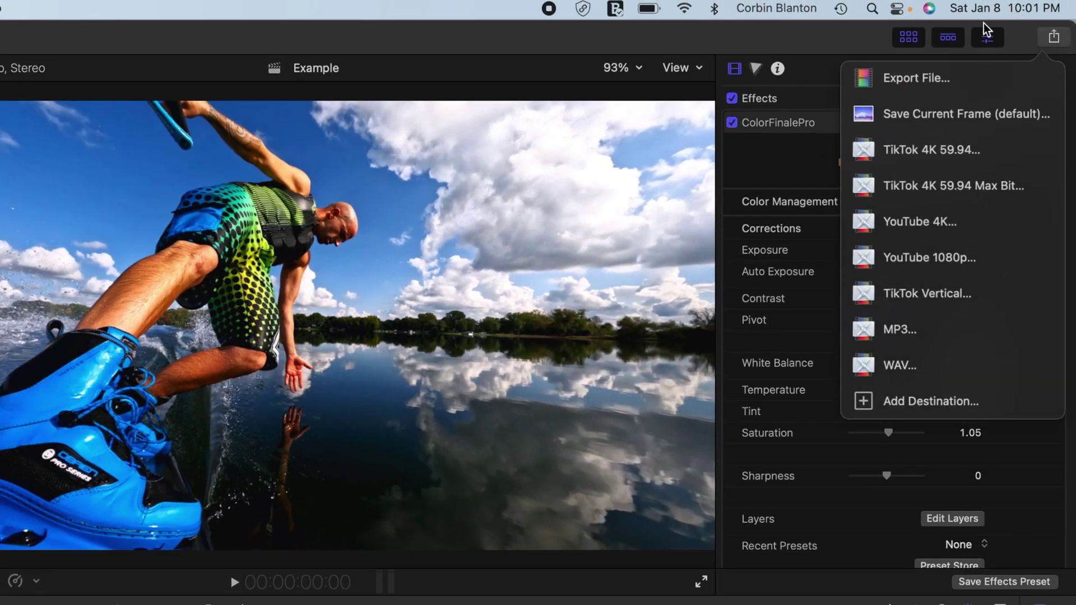
left_click(949, 87)
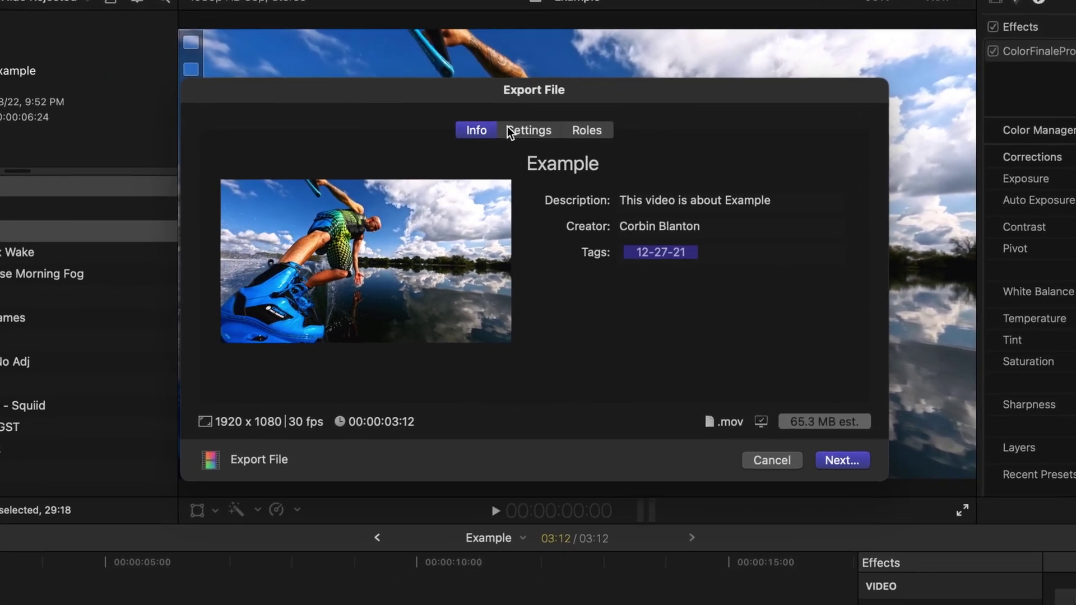
left_click(507, 128)
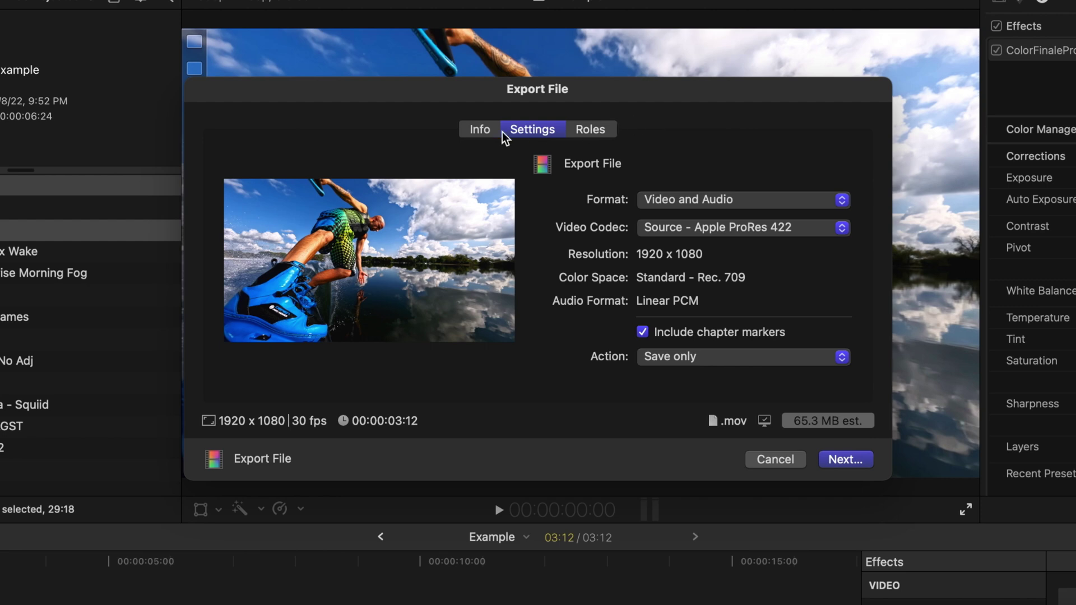
left_click(480, 129)
left_click(523, 132)
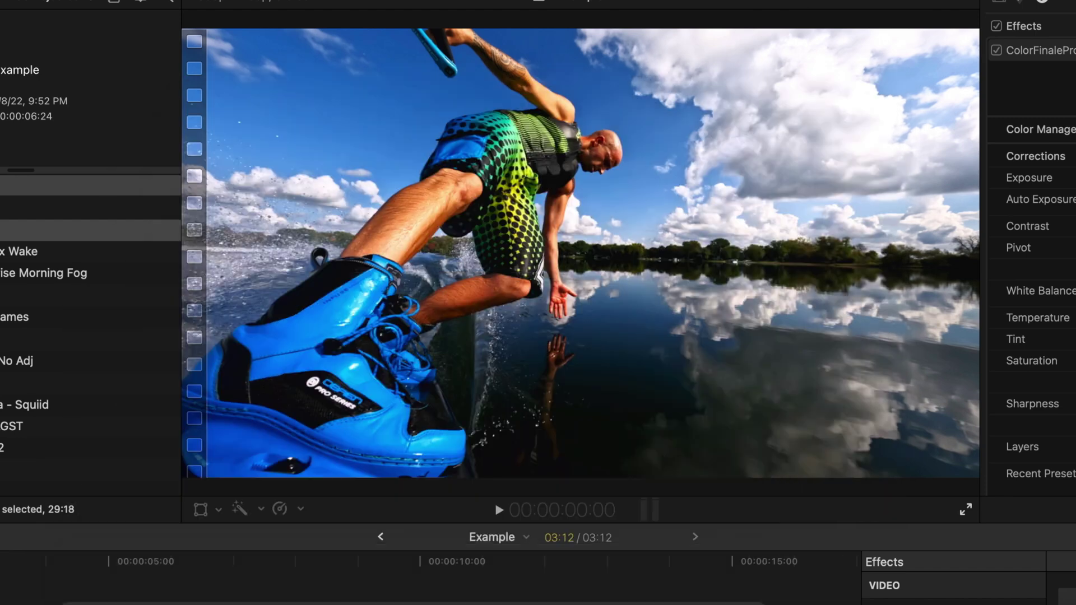
key("Escape")
key("super+e")
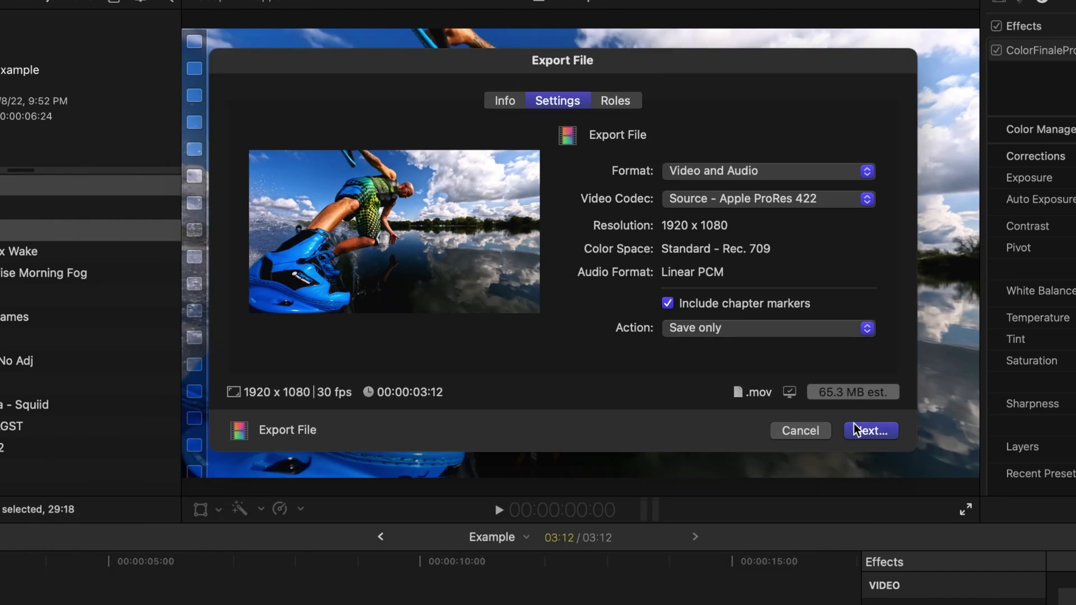
left_click(867, 430)
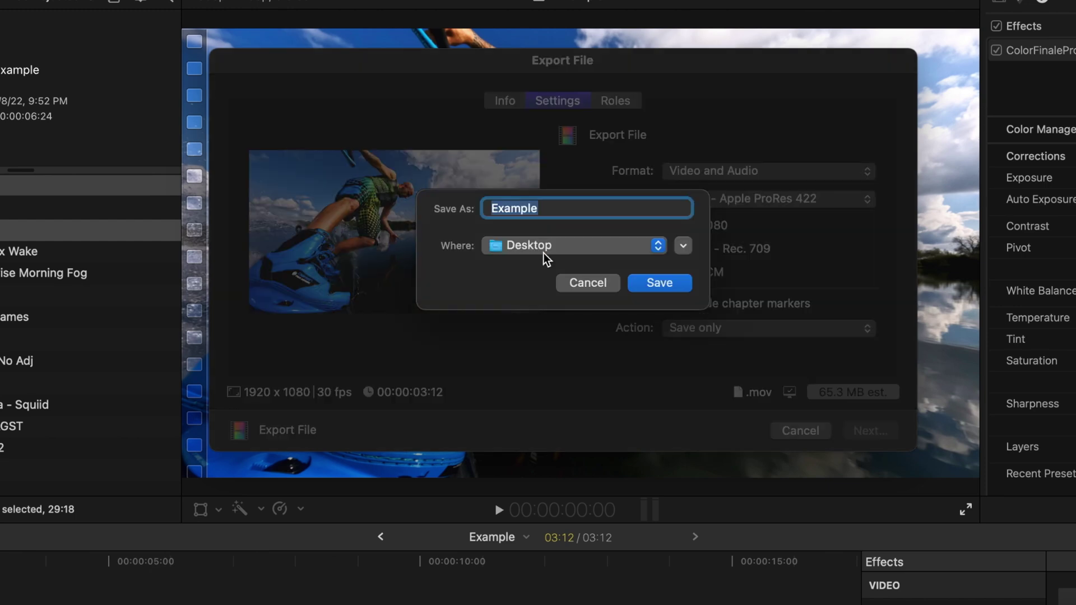
key("Return")
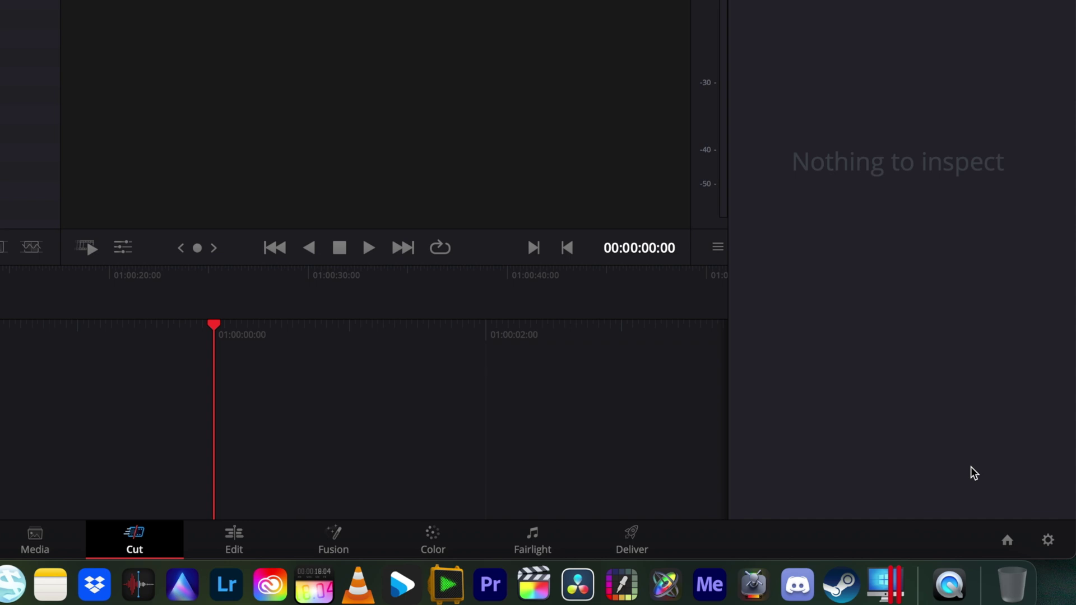
Set the Resolve timeline to 1920 x 1080 HD at 30 fps and save the settings.
left_click(1043, 525)
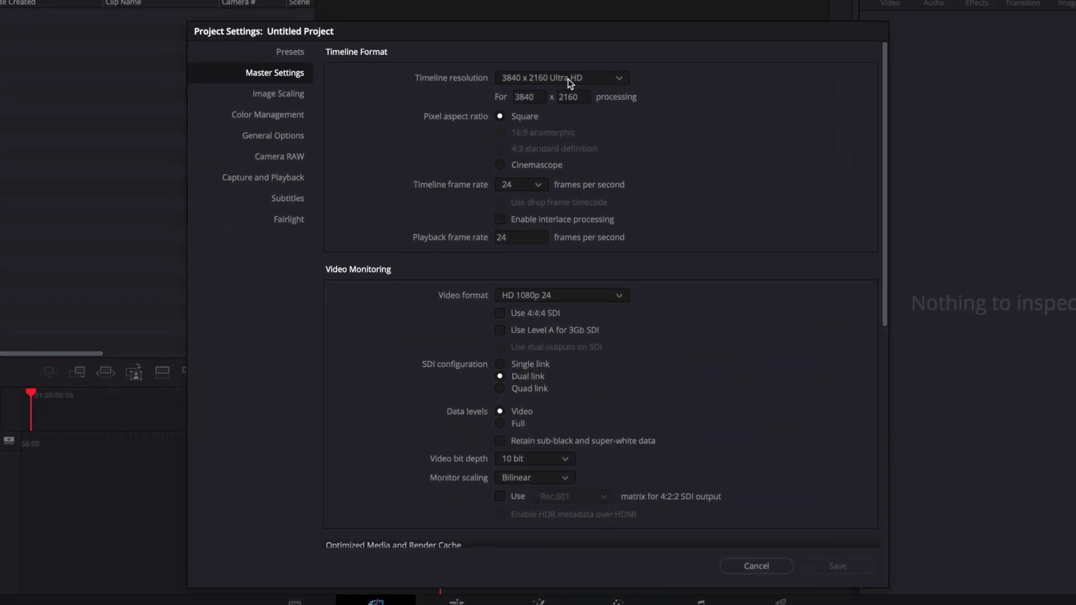
left_click(567, 79)
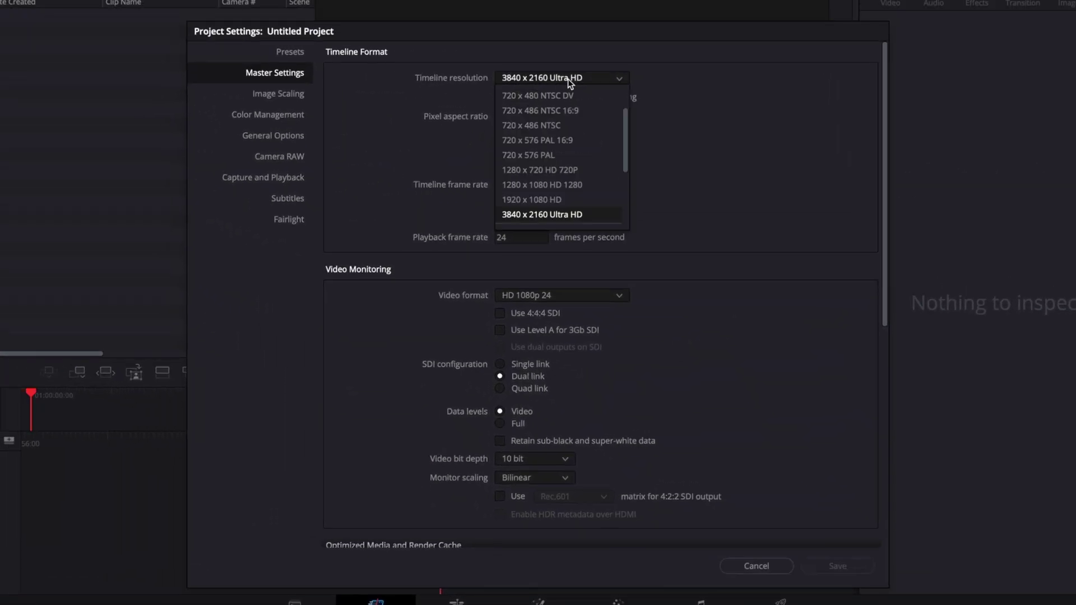
left_click(568, 201)
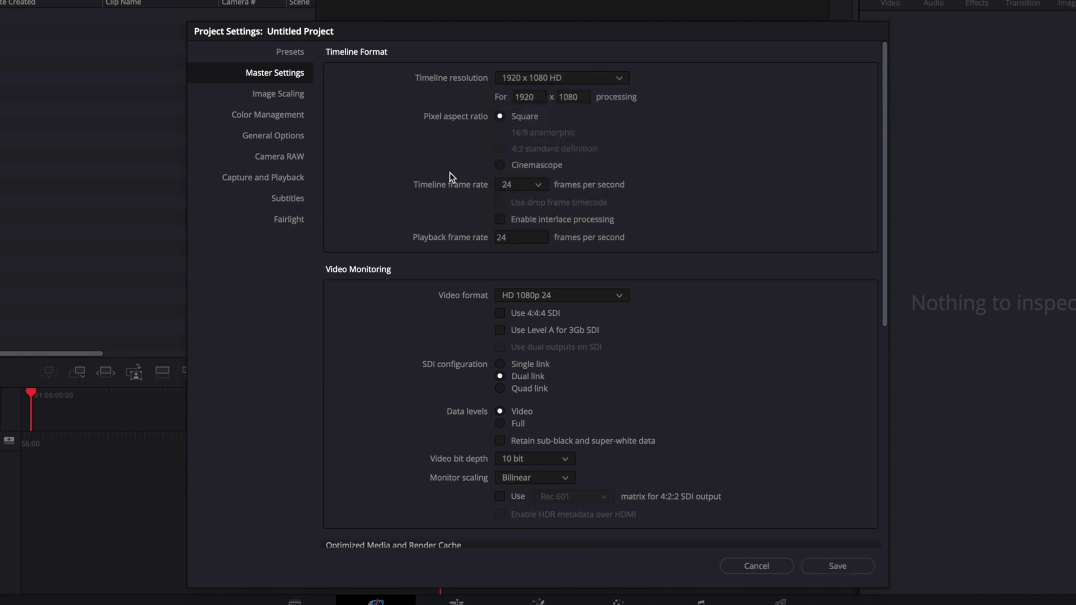
left_click(532, 190)
left_click(520, 287)
left_click(840, 567)
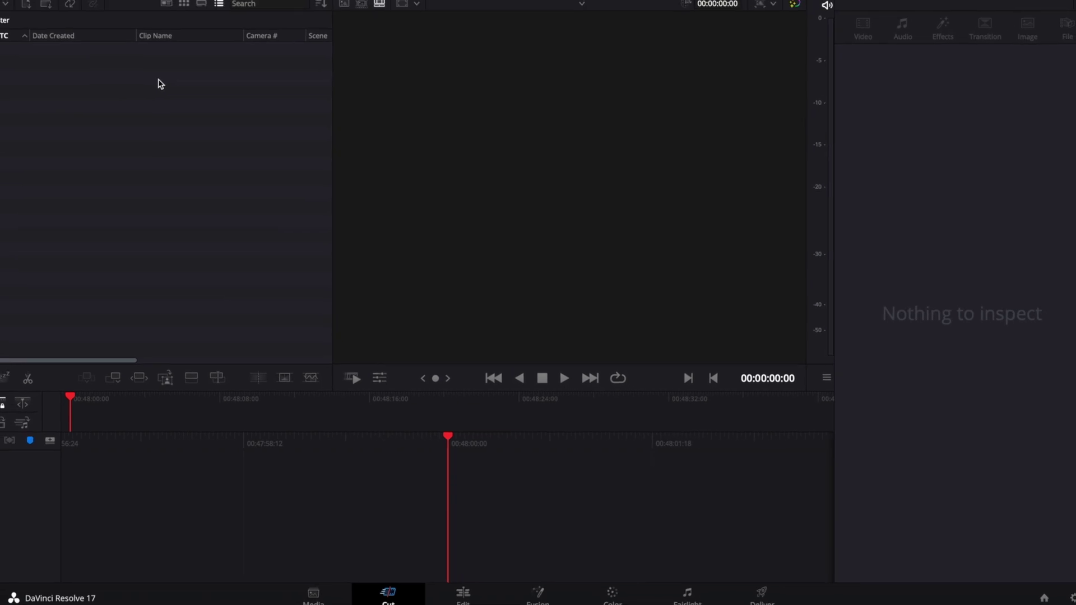
Import Example.mov from the Desktop and scrub Timeline 1 to 01:00:01:03.
key("super+i")
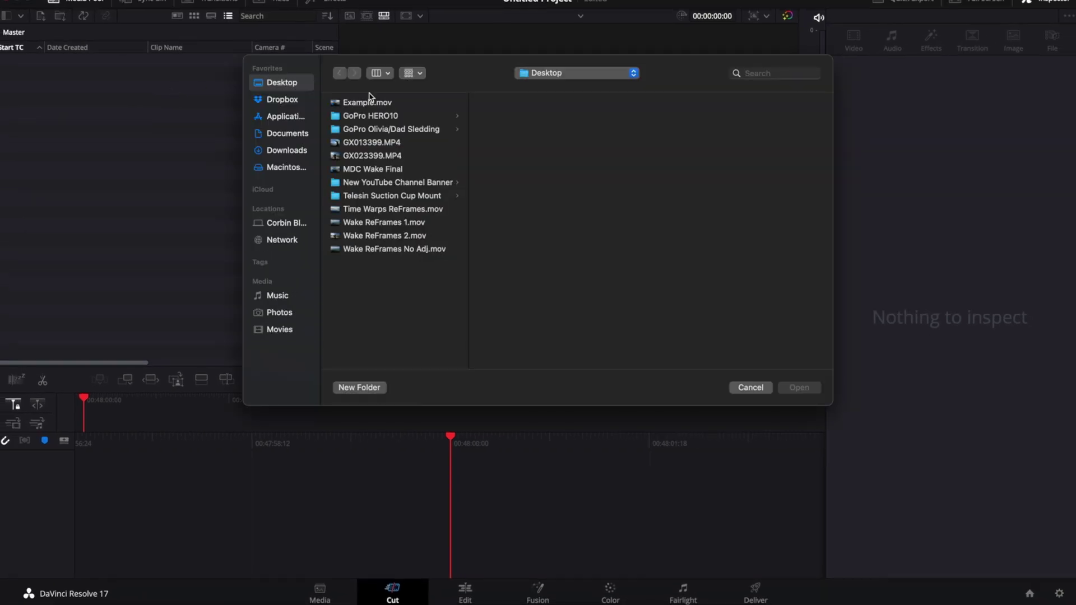
left_click(363, 103)
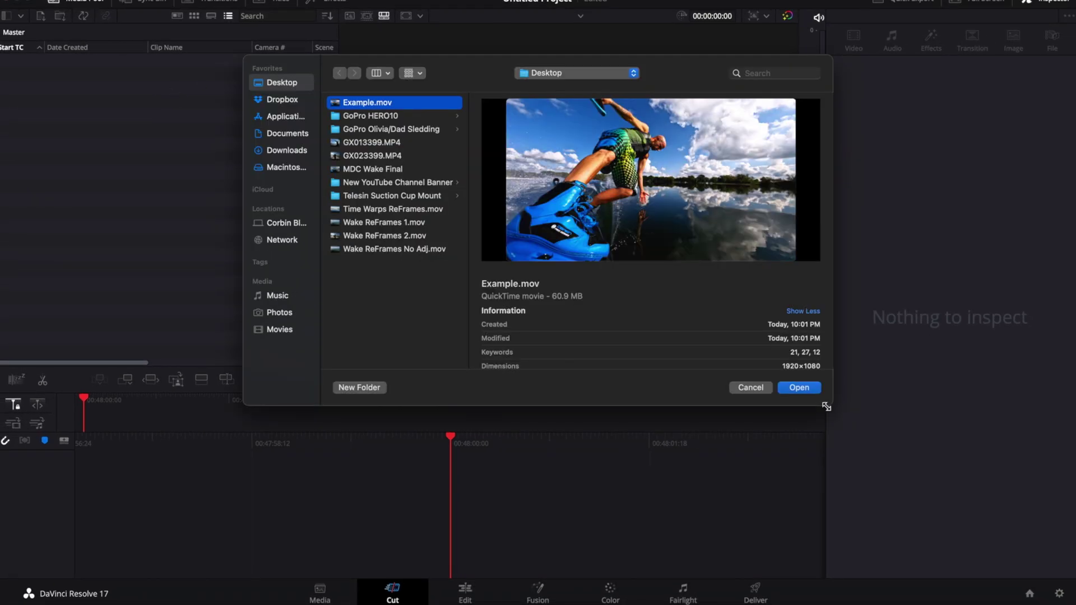
left_click(800, 388)
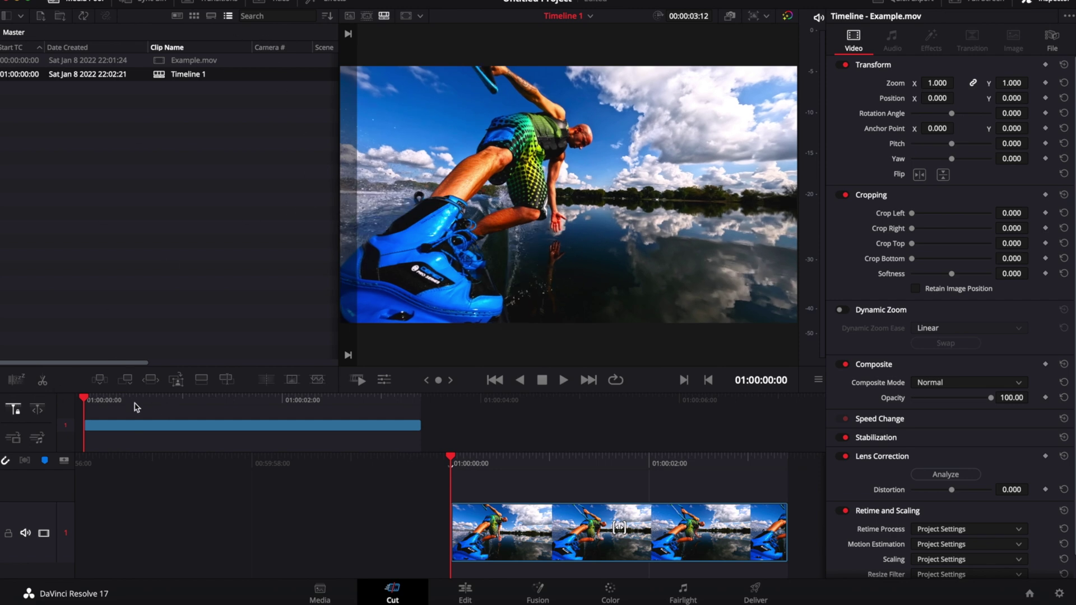
left_click_drag(137, 403, 194, 409)
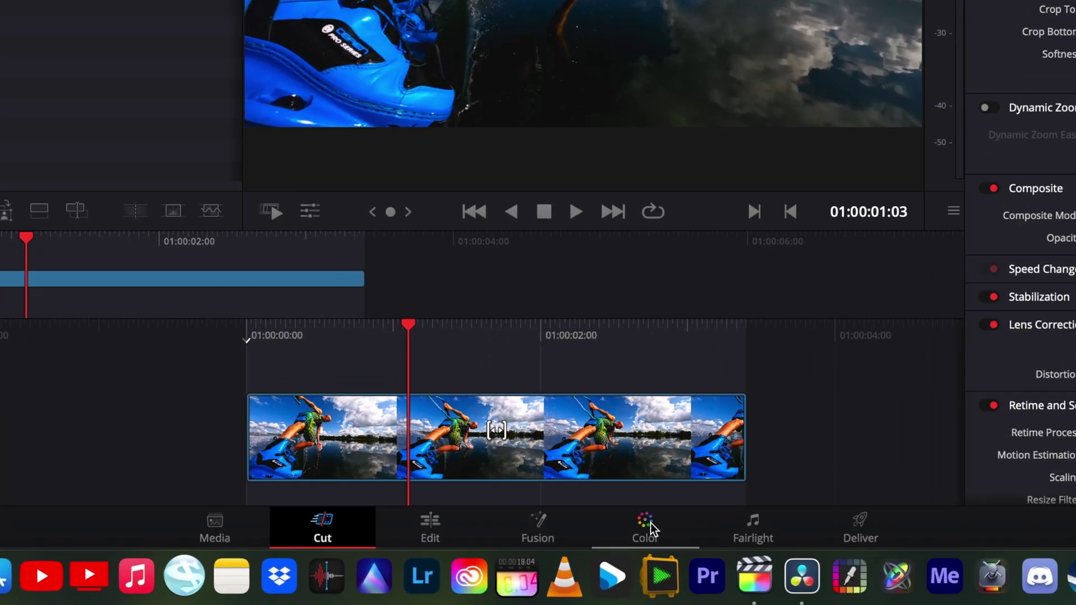
On the Color page, add serial node 02 after node 01 and place it above.
left_click(628, 557)
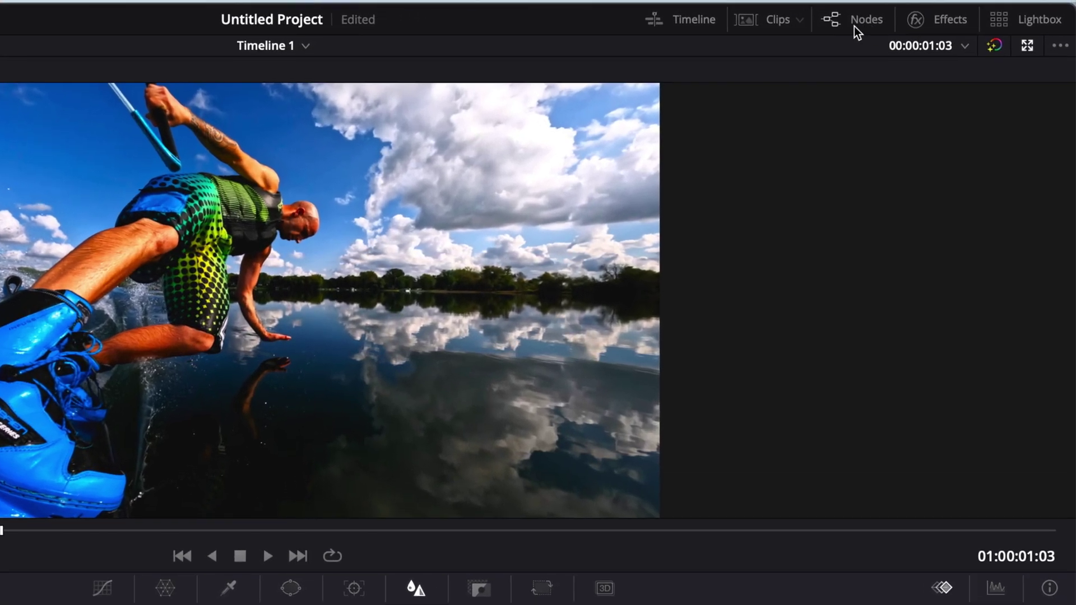
left_click(854, 26)
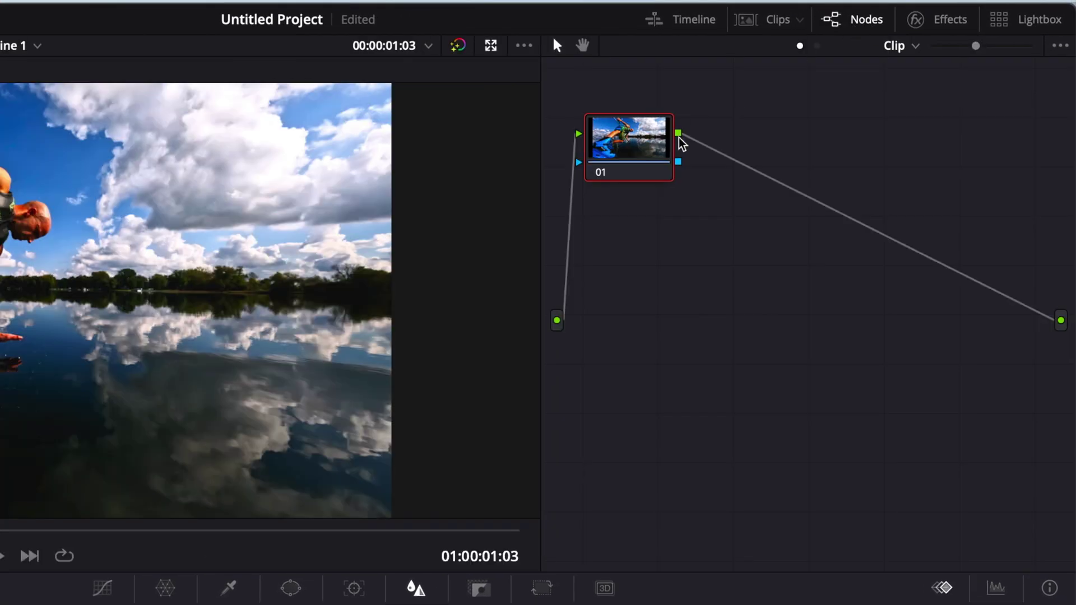
left_click_drag(633, 148, 649, 328)
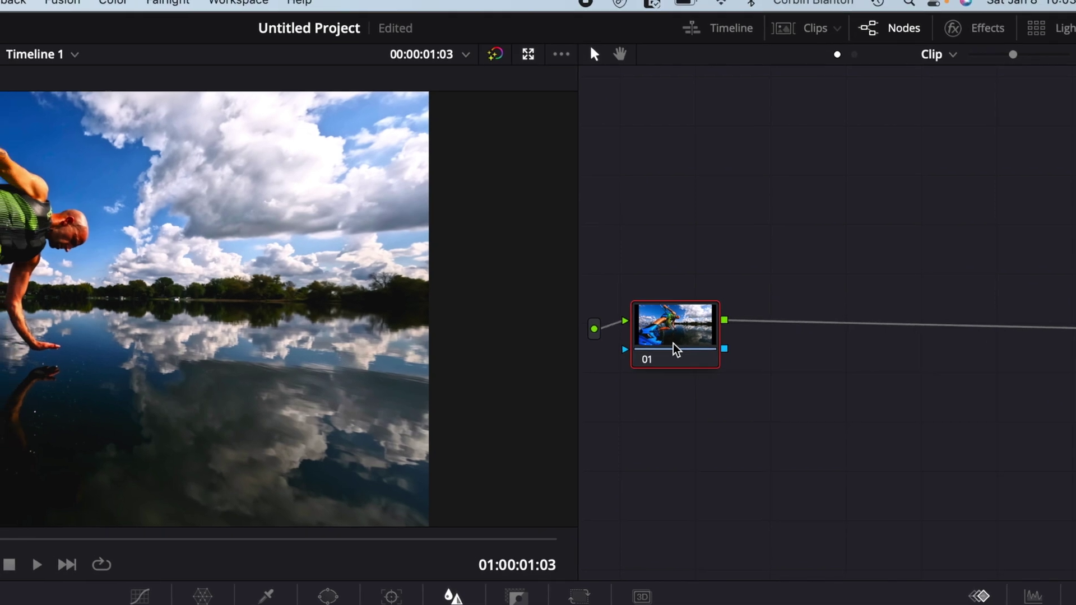
left_click(115, 1)
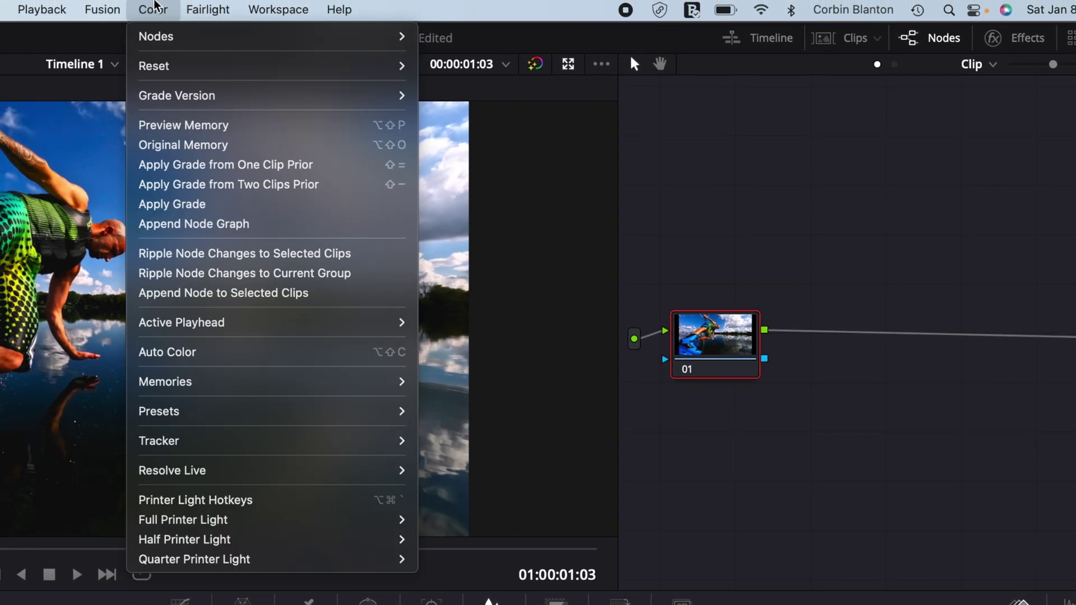
mouse_move(163, 38)
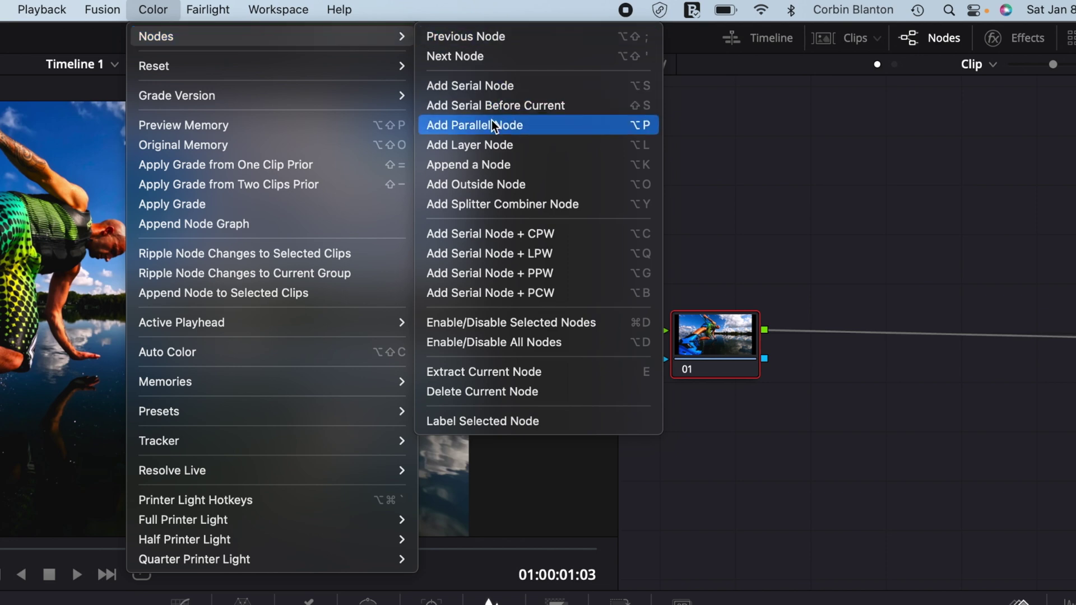
left_click(560, 90)
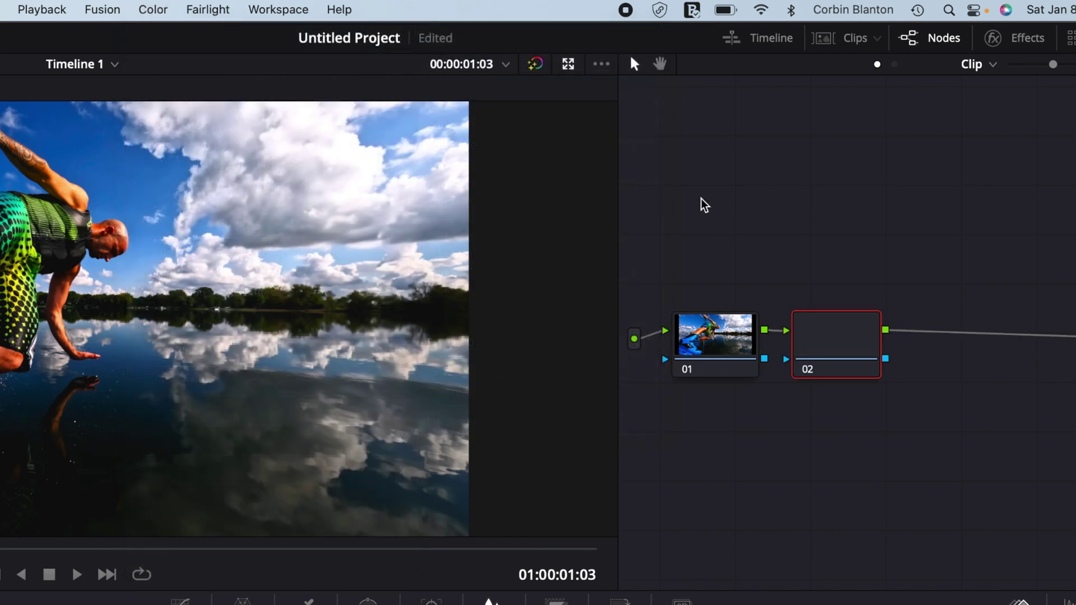
left_click_drag(850, 345, 857, 264)
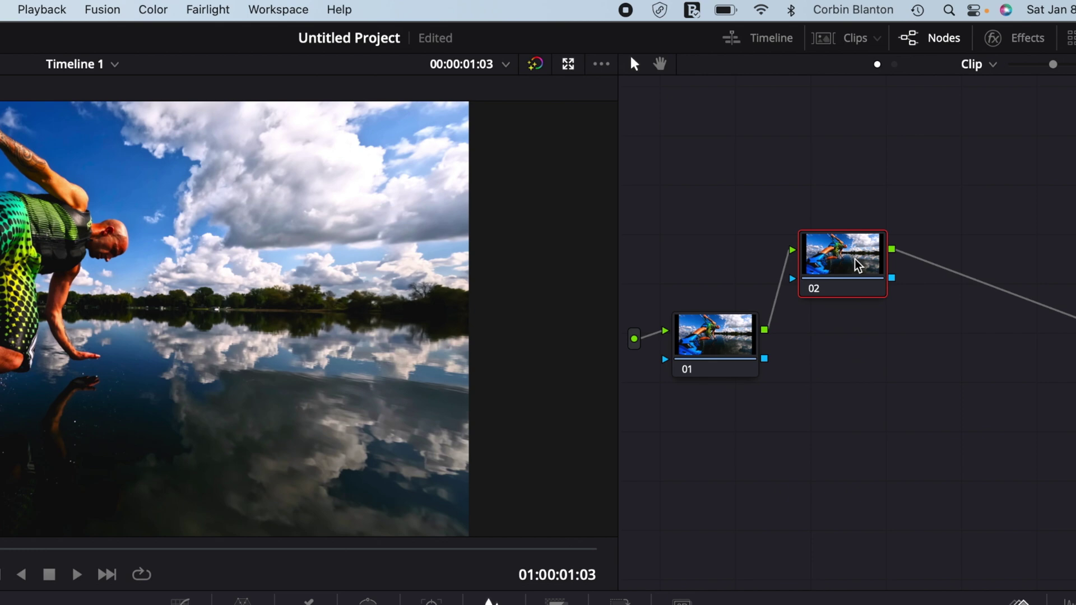
Add layer node 03 below node 02 and move the mixer node between the branches.
left_click(153, 10)
mouse_move(150, 38)
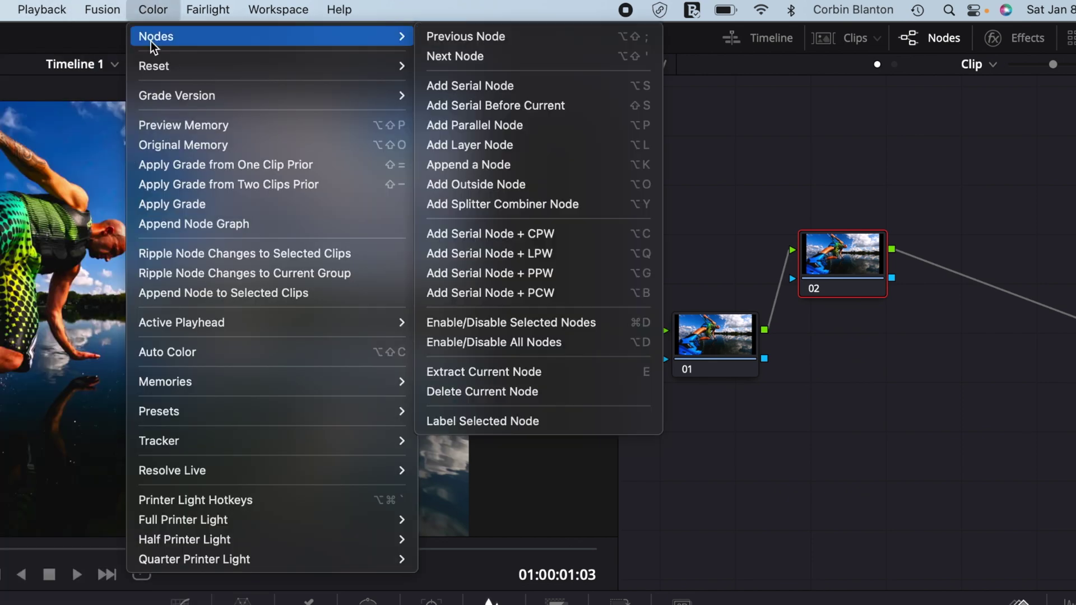
left_click(488, 147)
left_click_drag(853, 335, 853, 395)
left_click_drag(961, 252, 968, 322)
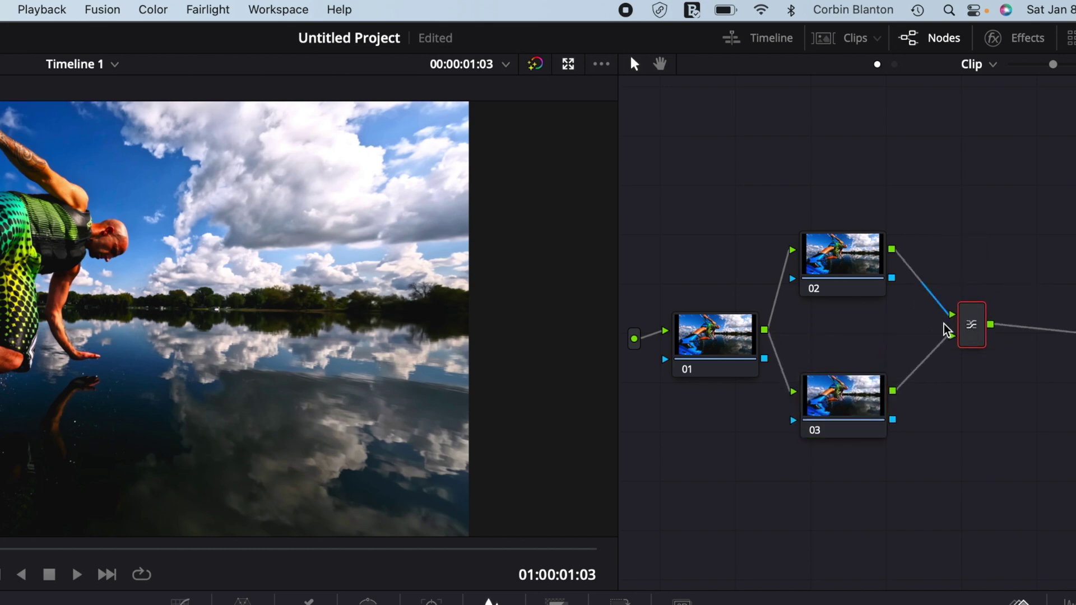
Make node 02 monochrome in the RGB Mixer.
left_click(862, 267)
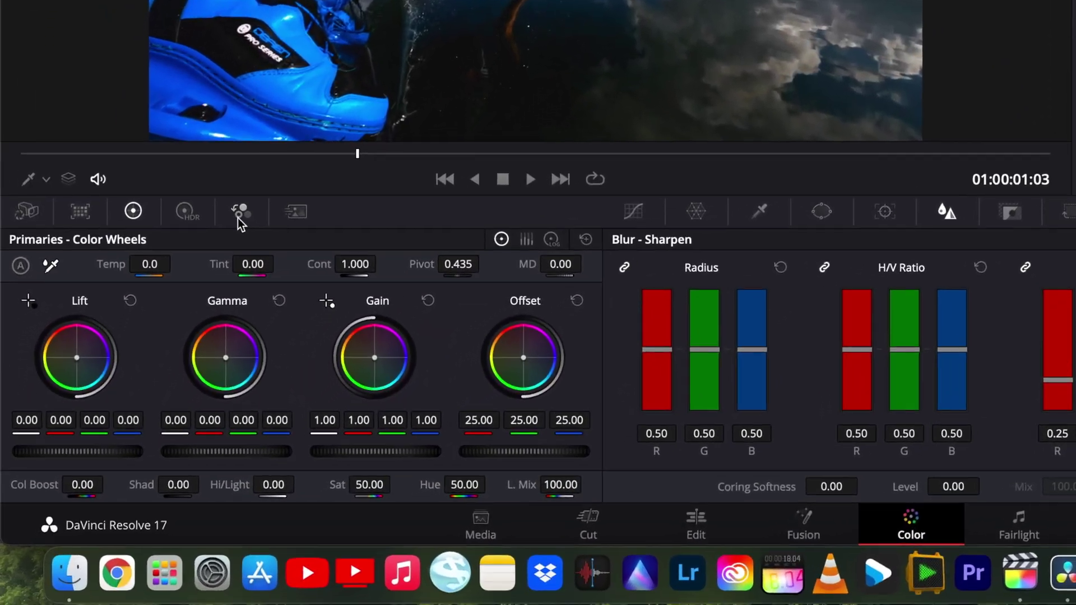
left_click(177, 343)
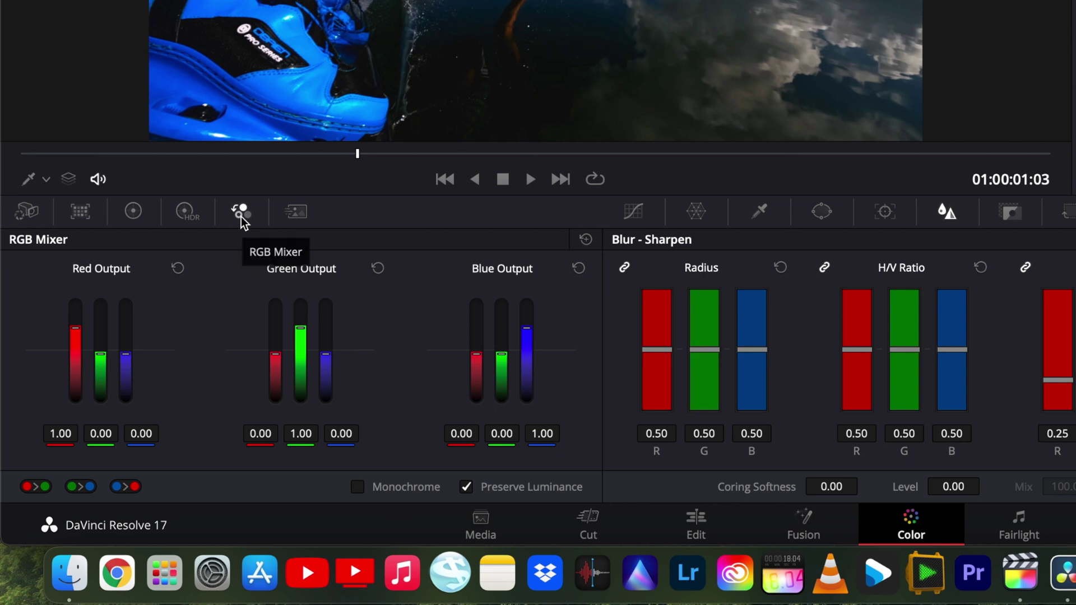
left_click(357, 487)
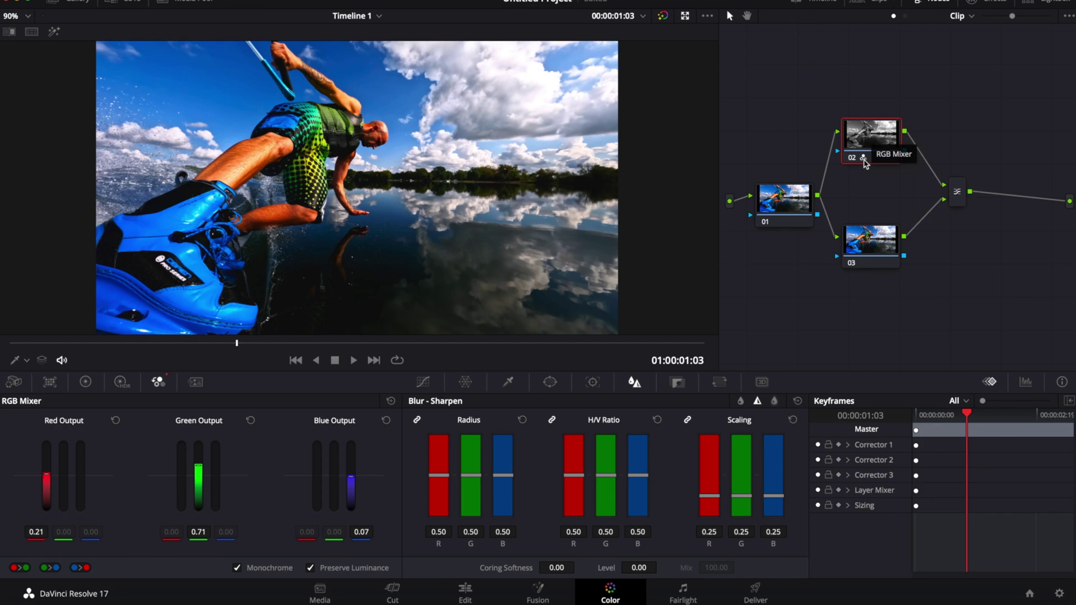
Set node 03's primaries bars to Lift -1.00, Gamma -1.00 and Gain 0.01.
left_click(870, 249)
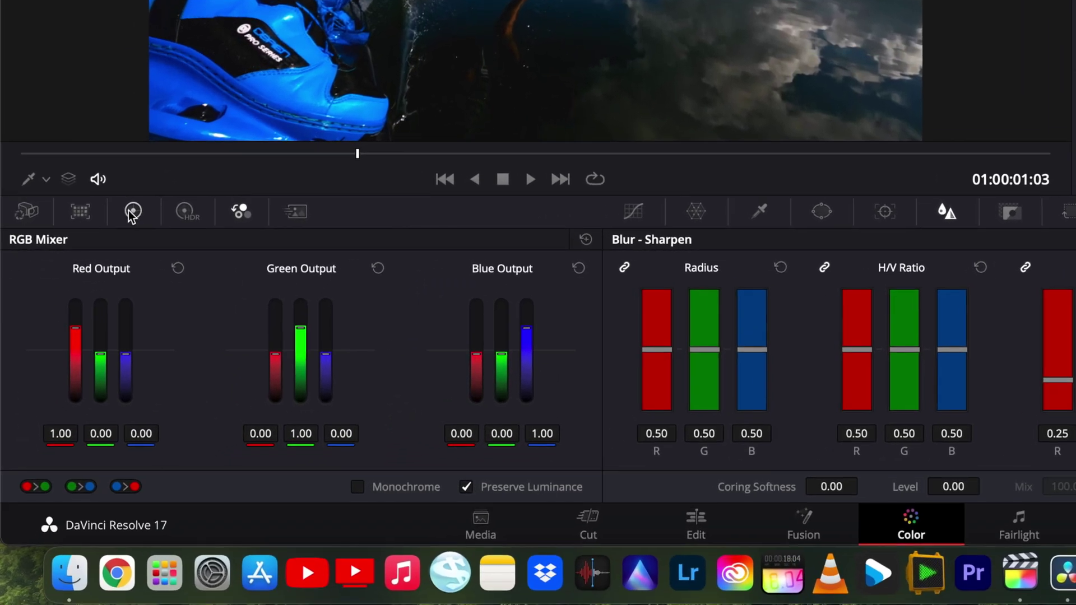
left_click(86, 381)
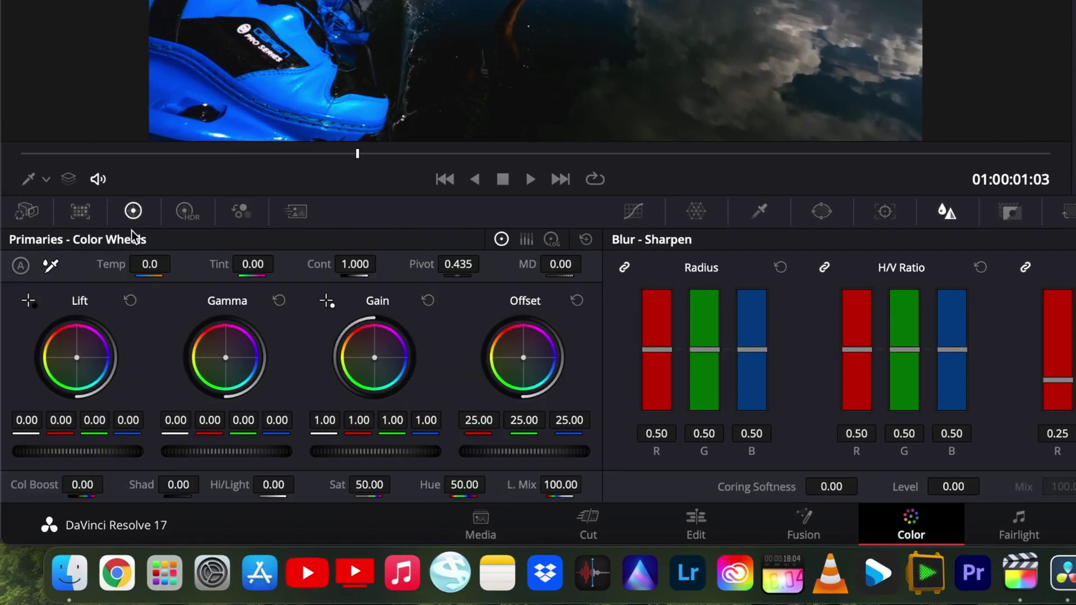
left_click(526, 240)
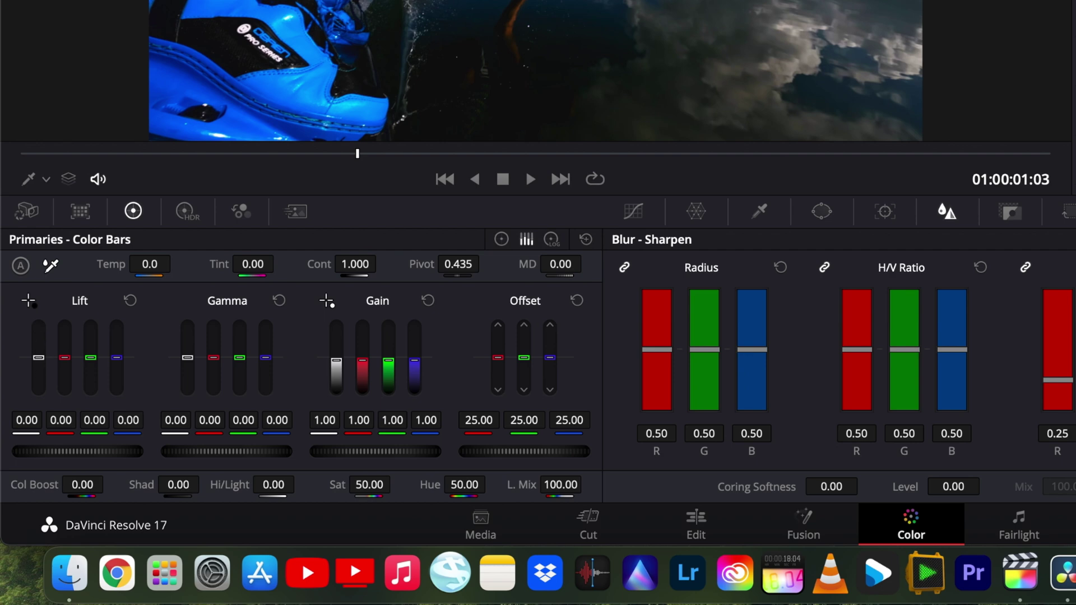
left_click_drag(38, 357, 38, 387)
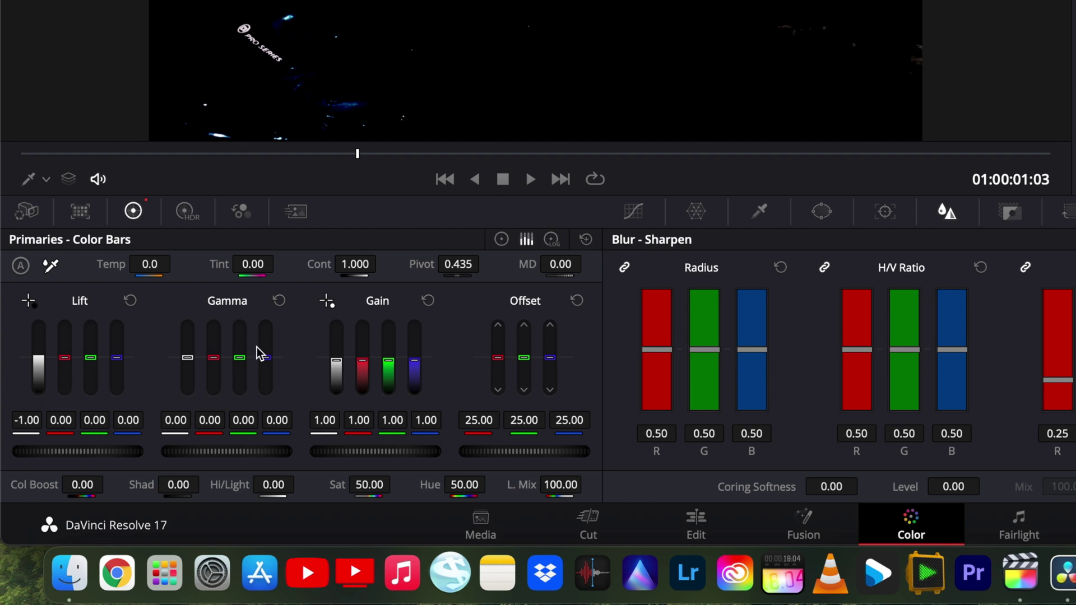
left_click_drag(187, 358, 187, 392)
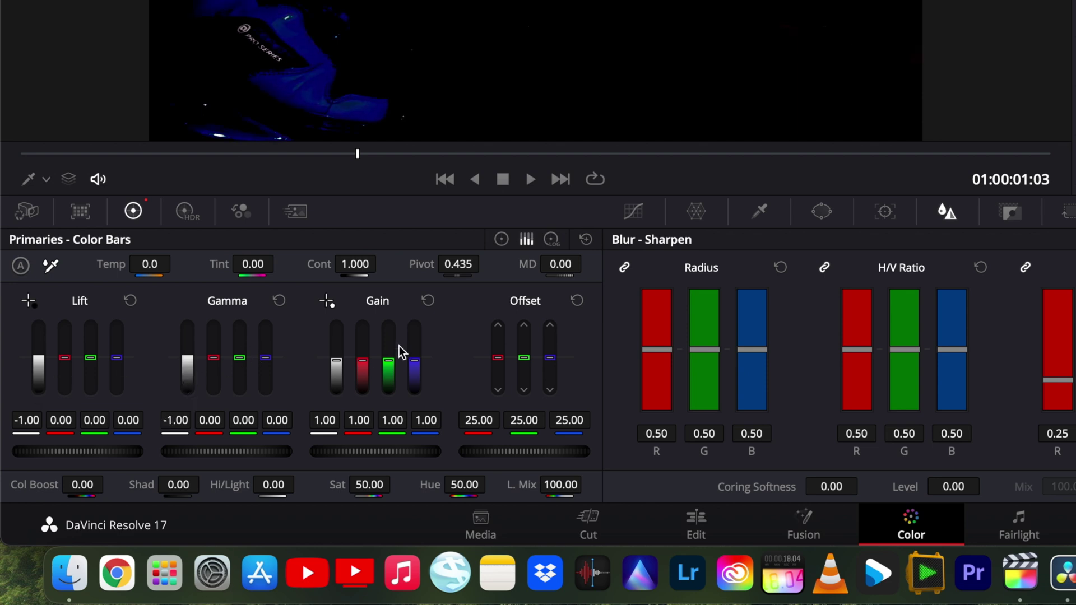
left_click_drag(336, 367, 336, 386)
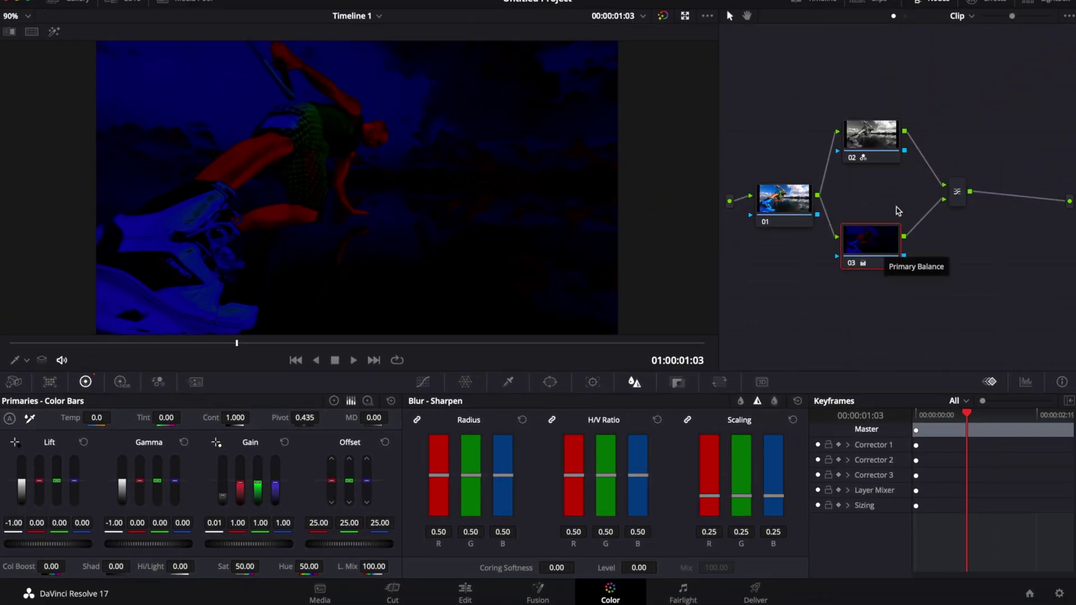
Reposition node 03 and switch the Layer Mixer's composite mode to Add.
left_click_drag(878, 246, 878, 260)
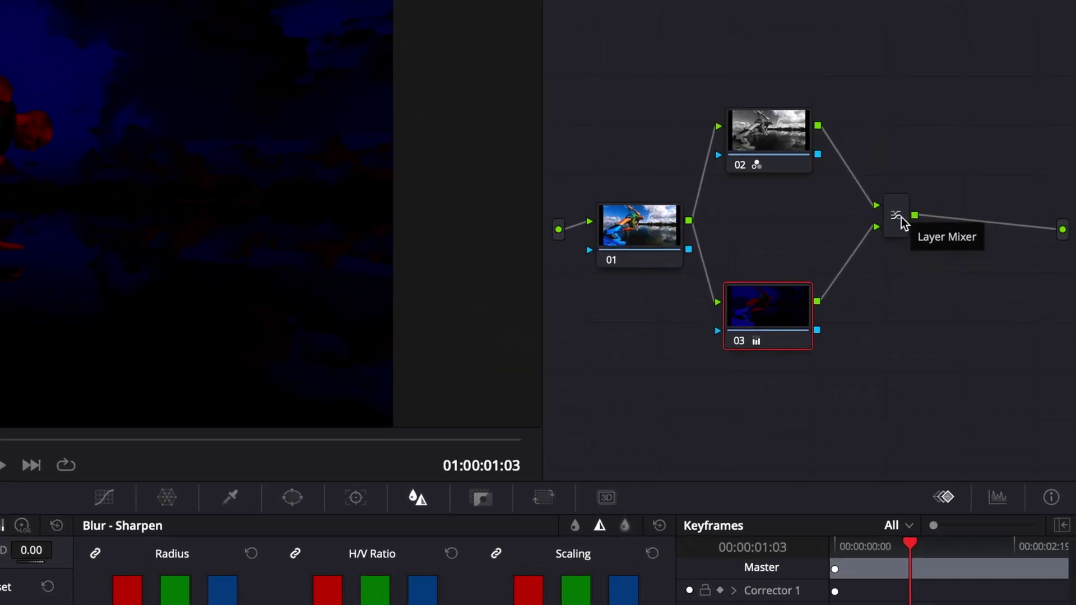
left_click_drag(901, 217, 908, 210)
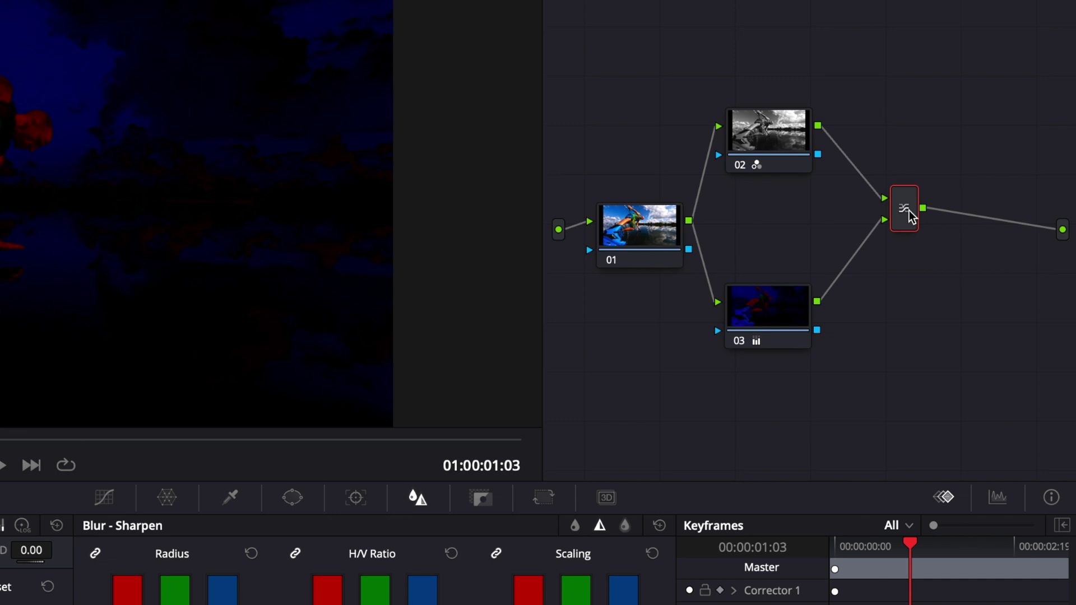
right_click(909, 215)
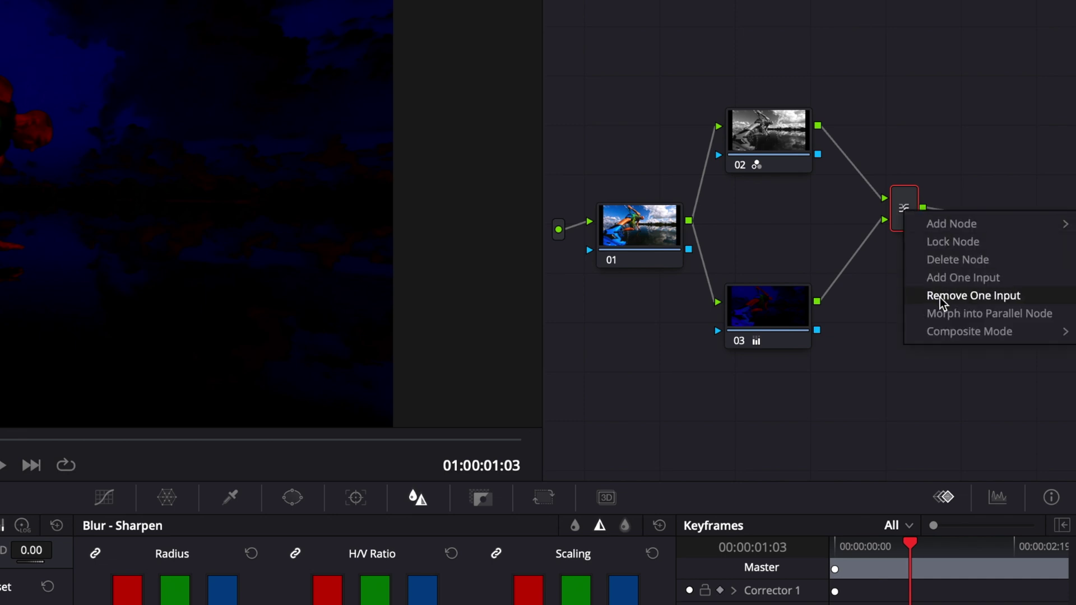
mouse_move(946, 332)
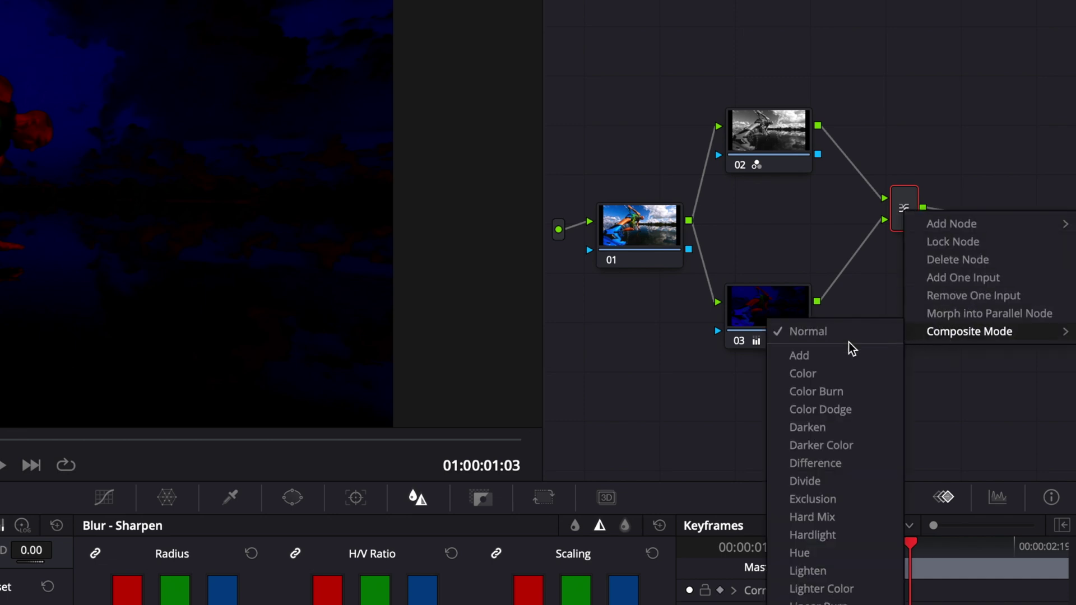
left_click(838, 361)
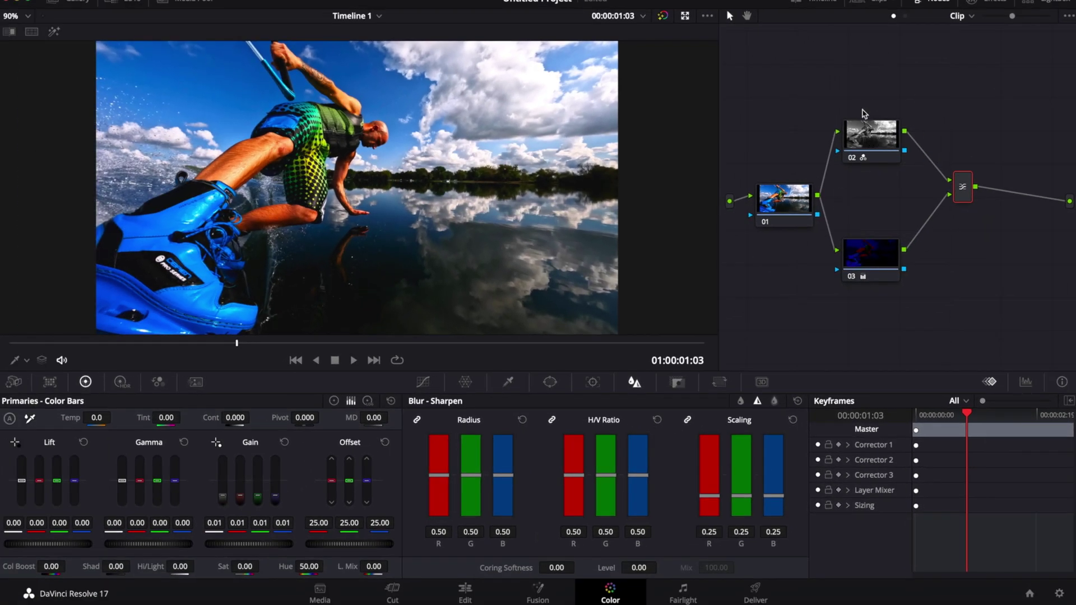
Select node 02 and set its midtone detail (MD) to 35.
left_click_drag(878, 140, 879, 144)
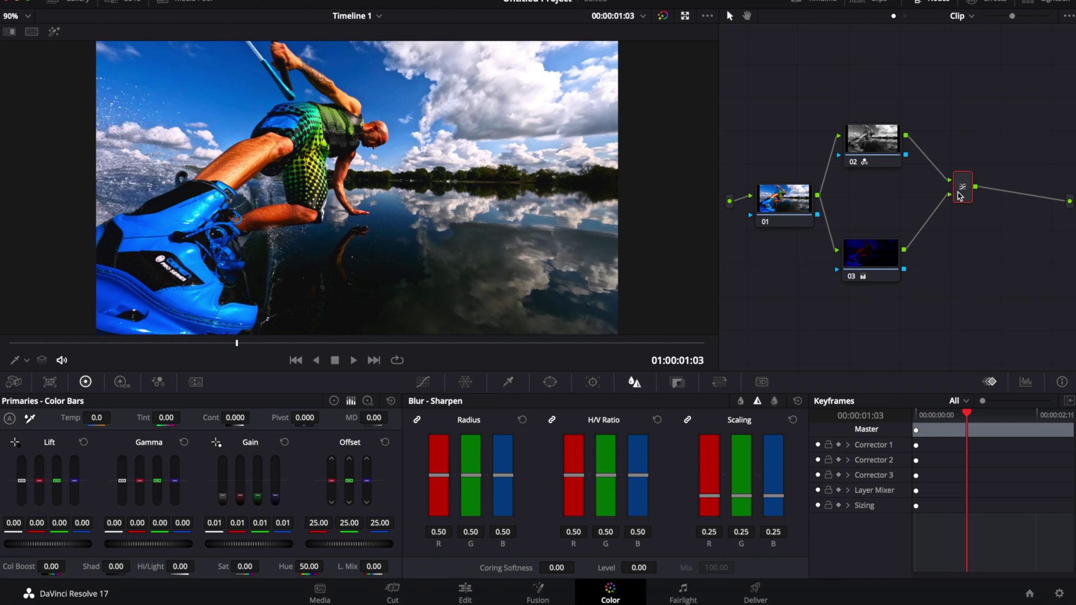
left_click(870, 147)
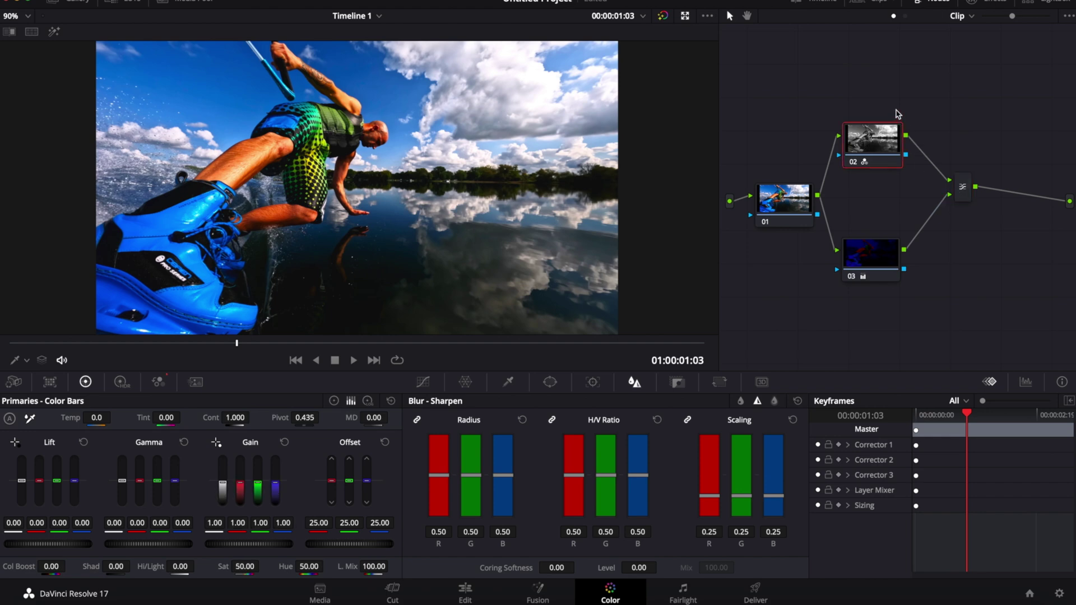
left_click_drag(863, 146, 867, 144)
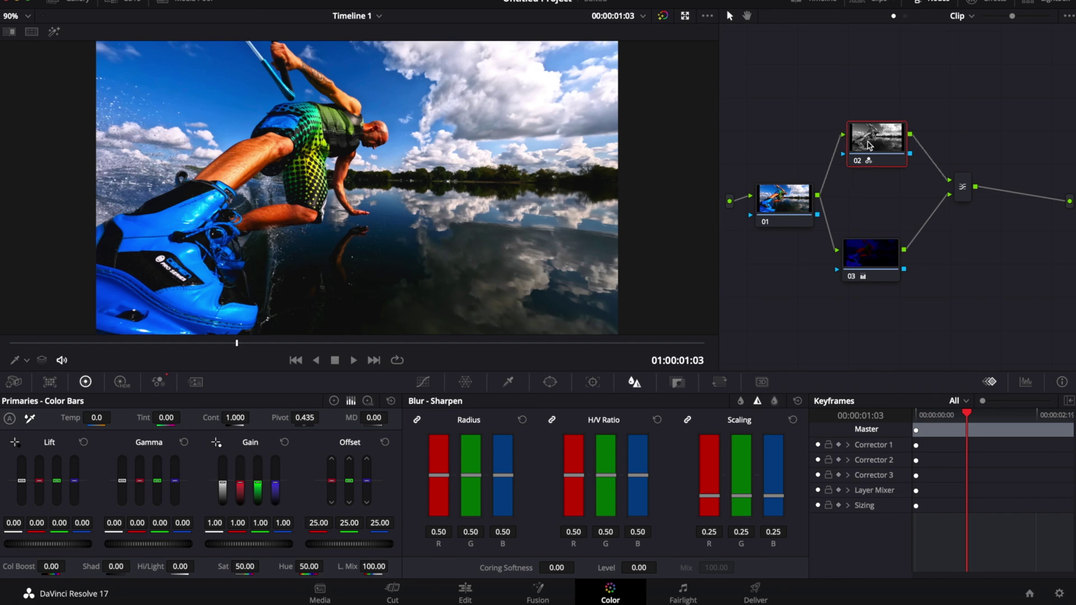
left_click(866, 259)
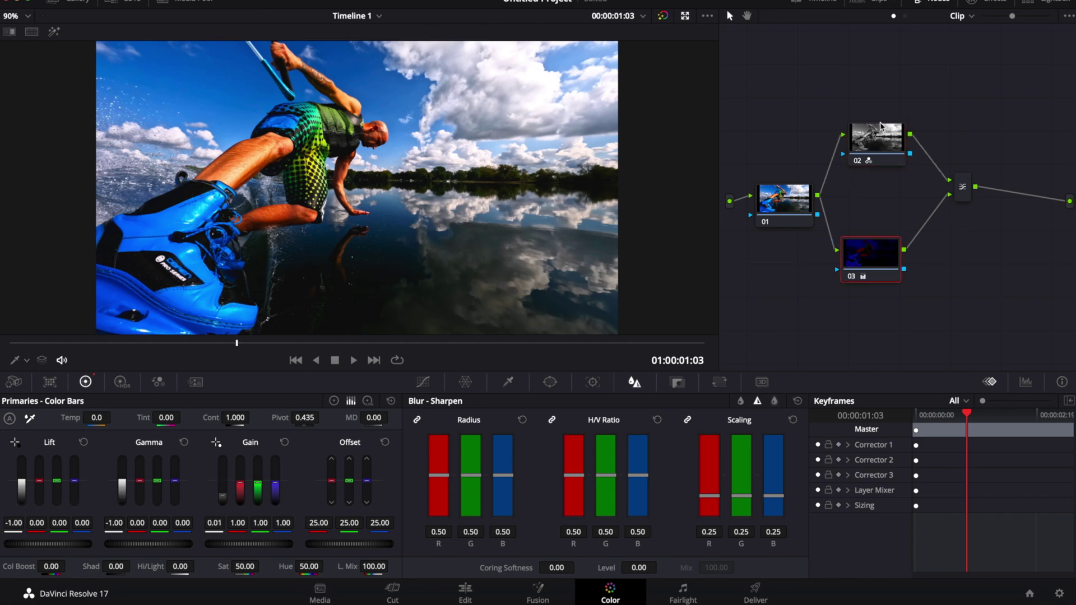
left_click(880, 127)
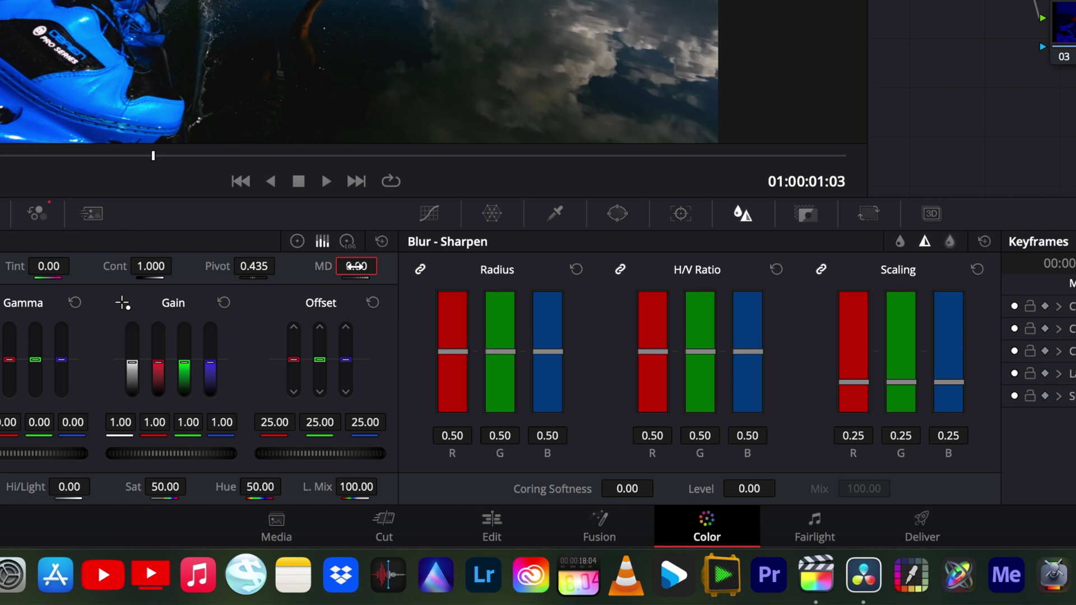
left_click(356, 266)
key("Return")
Try the Blur and Mist effect modes, then return the effect to Sharpen.
left_click(900, 242)
left_click(924, 244)
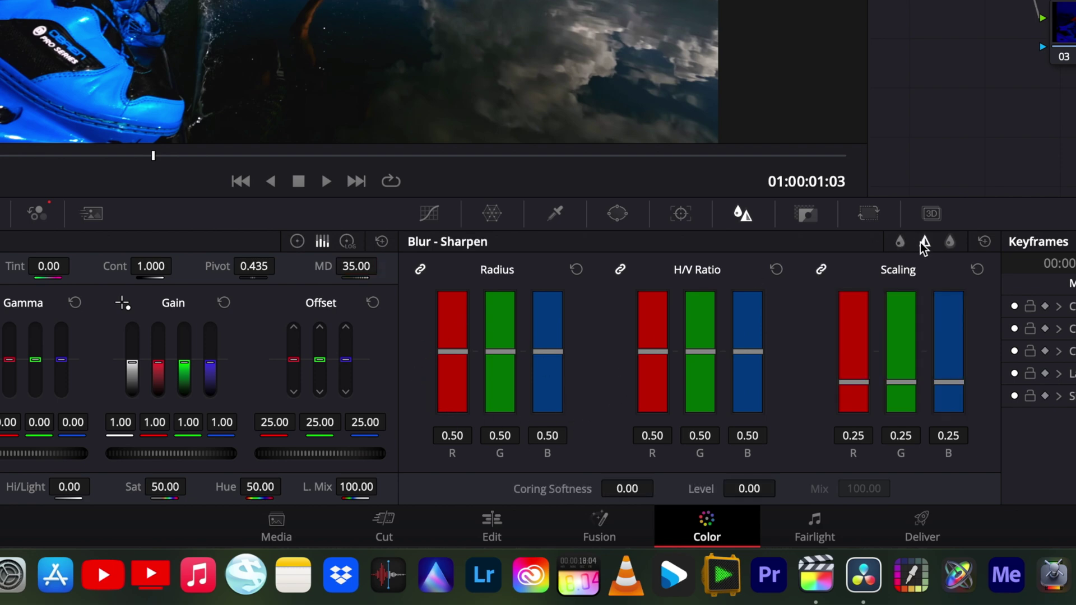
left_click(949, 242)
left_click(924, 243)
Re-select Sharpen mode and set the sharpen radius to 0.46.
left_click(900, 243)
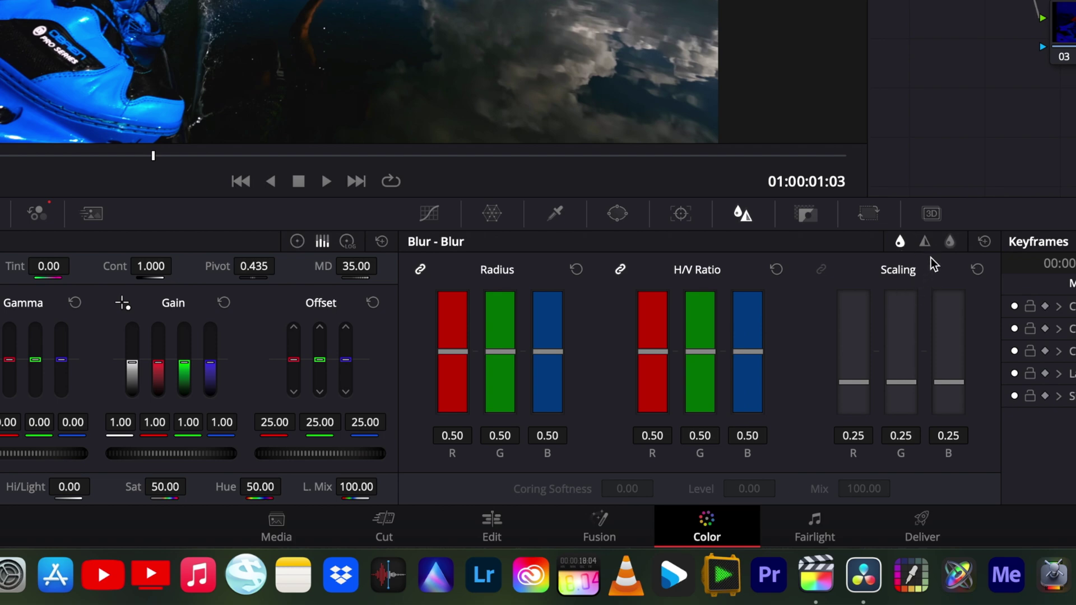
left_click(924, 246)
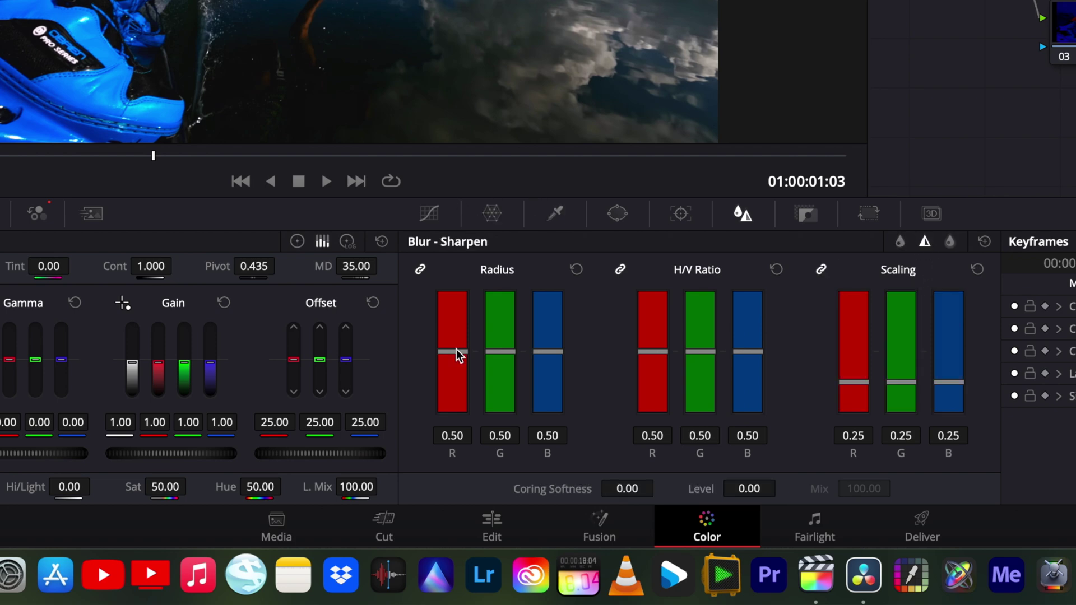
left_click(451, 435)
left_click_drag(452, 351, 452, 359)
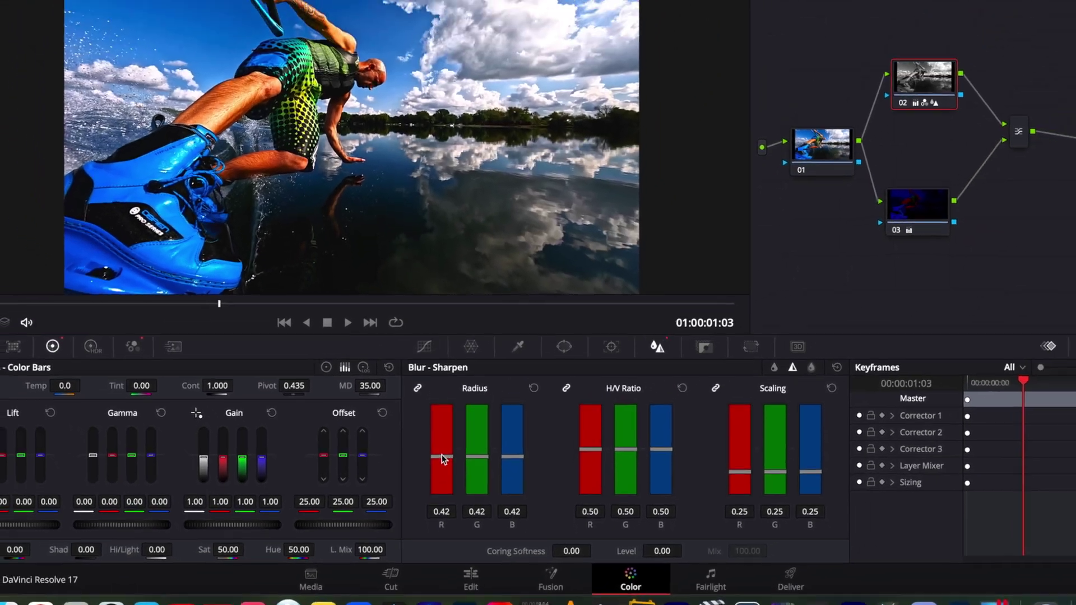
left_click_drag(442, 455, 446, 481)
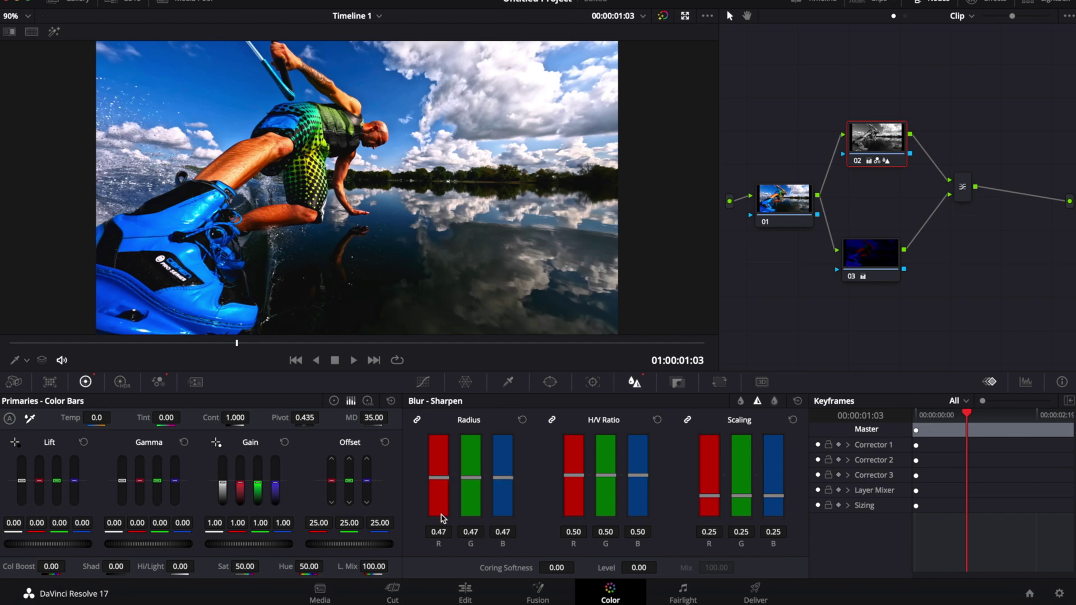
left_click(438, 532)
type(".46")
key("Return")
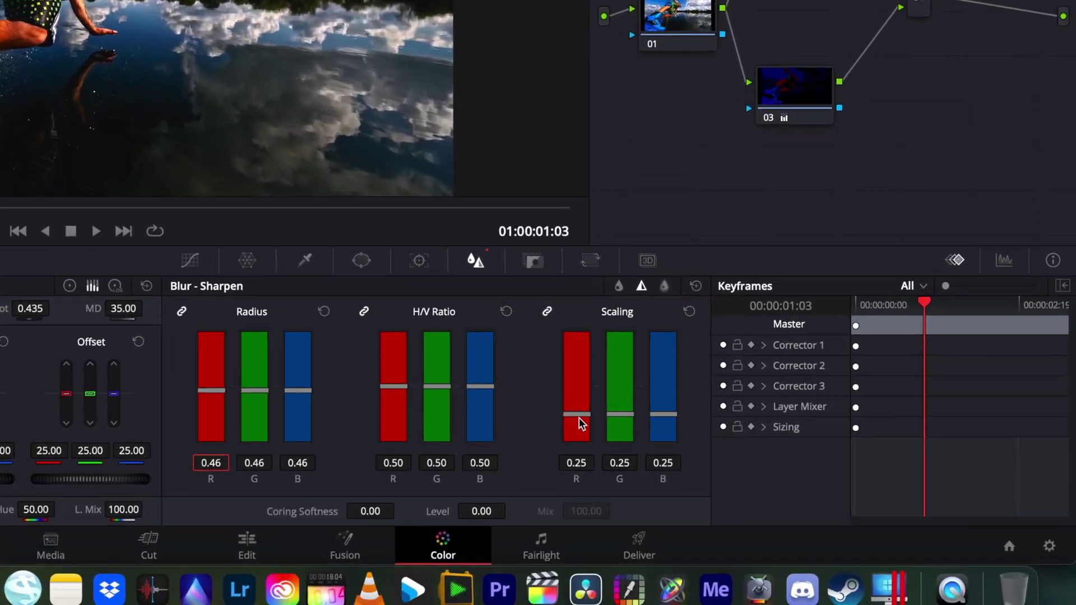
Set the sharpen scaling to 0.50 on all channels.
left_click_drag(704, 495, 703, 493)
left_click_drag(530, 382, 532, 332)
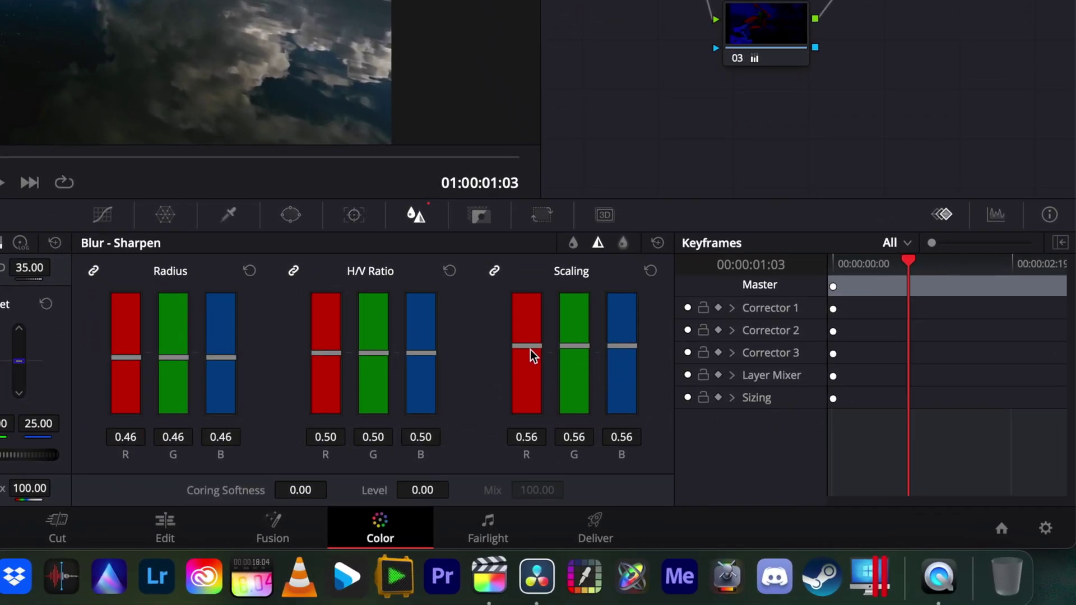
left_click_drag(614, 392, 624, 467)
left_click_drag(720, 522, 720, 489)
left_click(708, 532)
type("0.5")
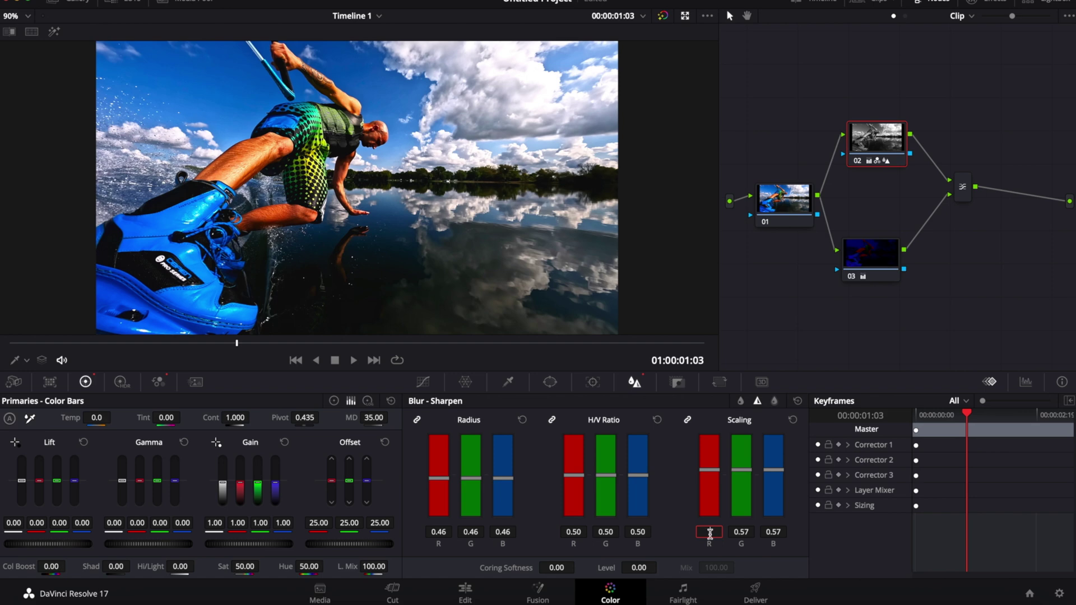
key("Return")
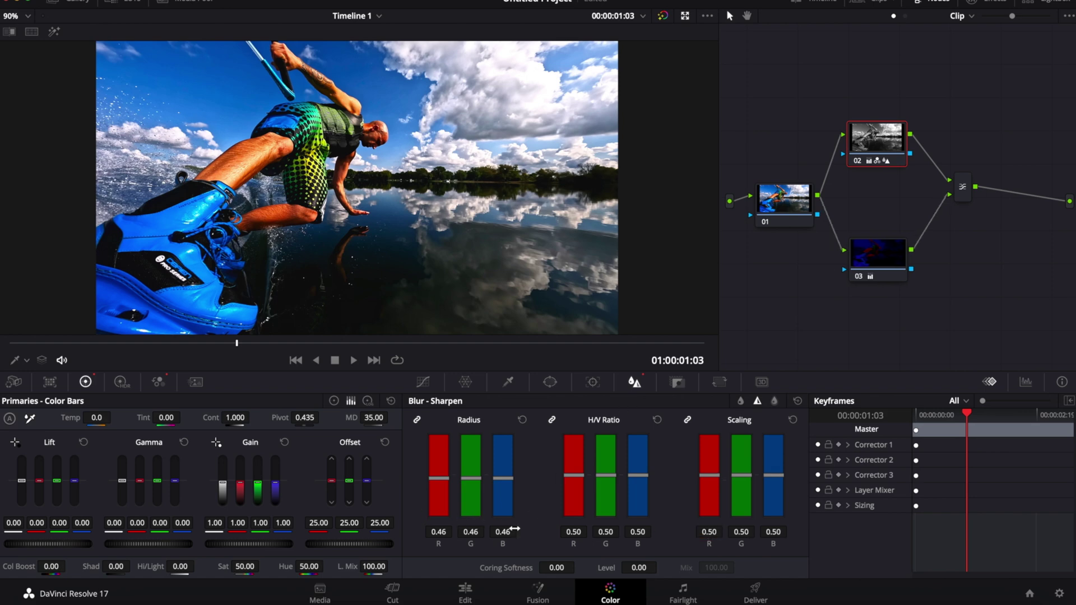
Change the sharpen radius to 0.47 on all channels.
left_click(502, 532)
key("BackSpace")
type(".47")
key("Return")
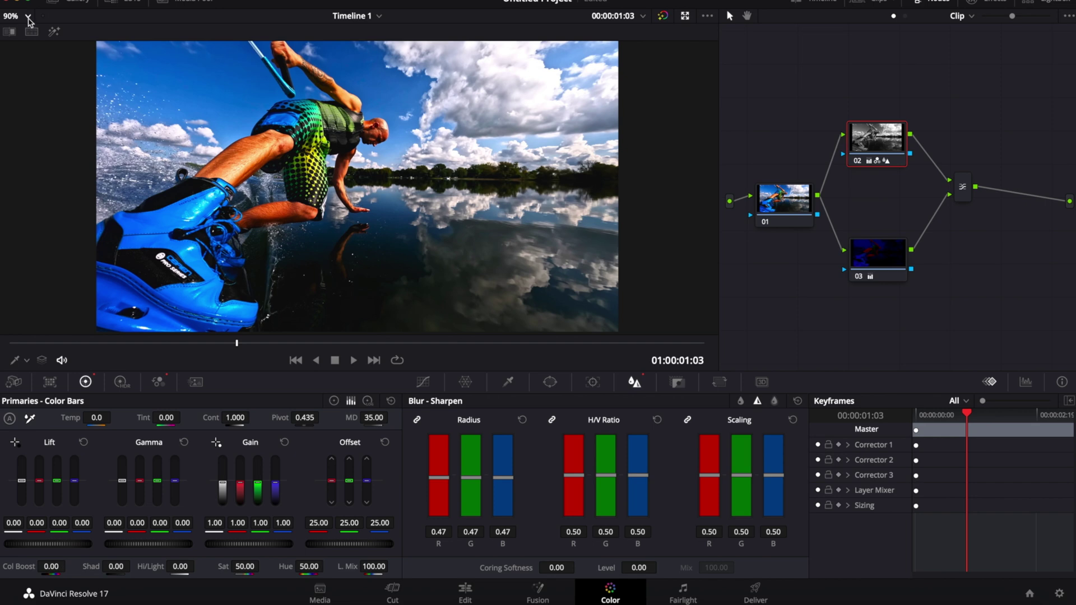
Zoom the viewer to 200%, reset radius to 0.50, and restore midtone detail to about 35.
left_click(27, 16)
left_click(16, 121)
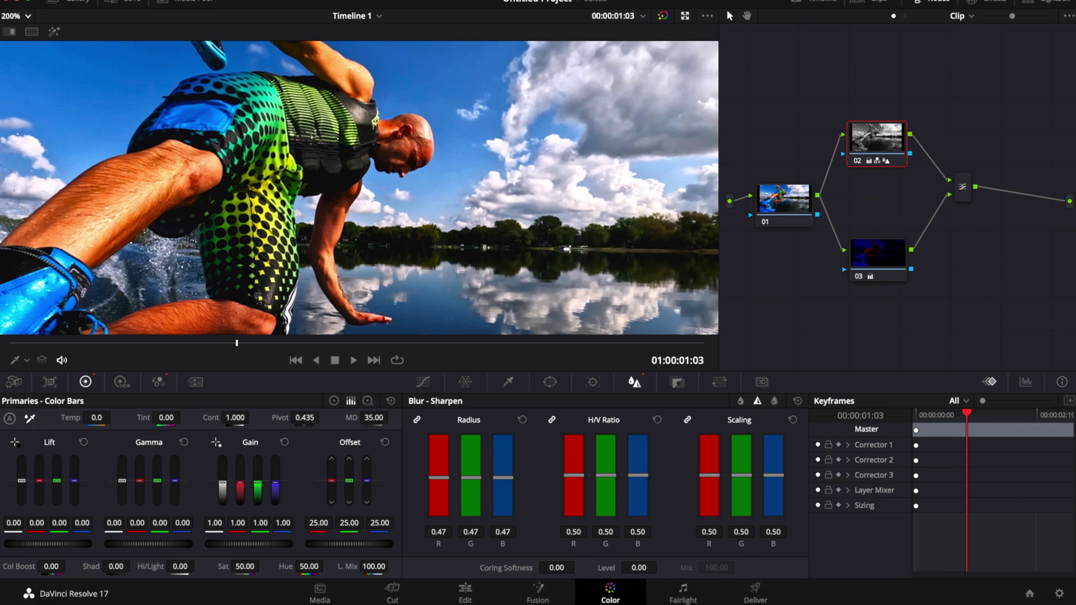
double_click(503, 531)
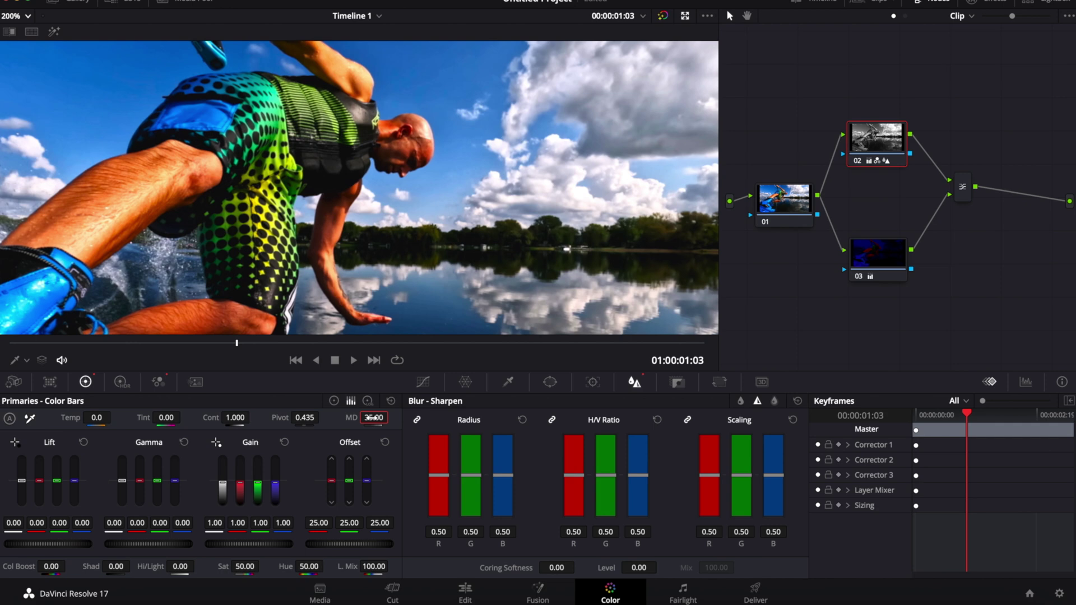
double_click(373, 417)
left_click_drag(374, 417, 387, 422)
Set the sharpen radius to 0.47 on all channels.
left_click(502, 532)
double_click(503, 533)
type("0.47")
key("Return")
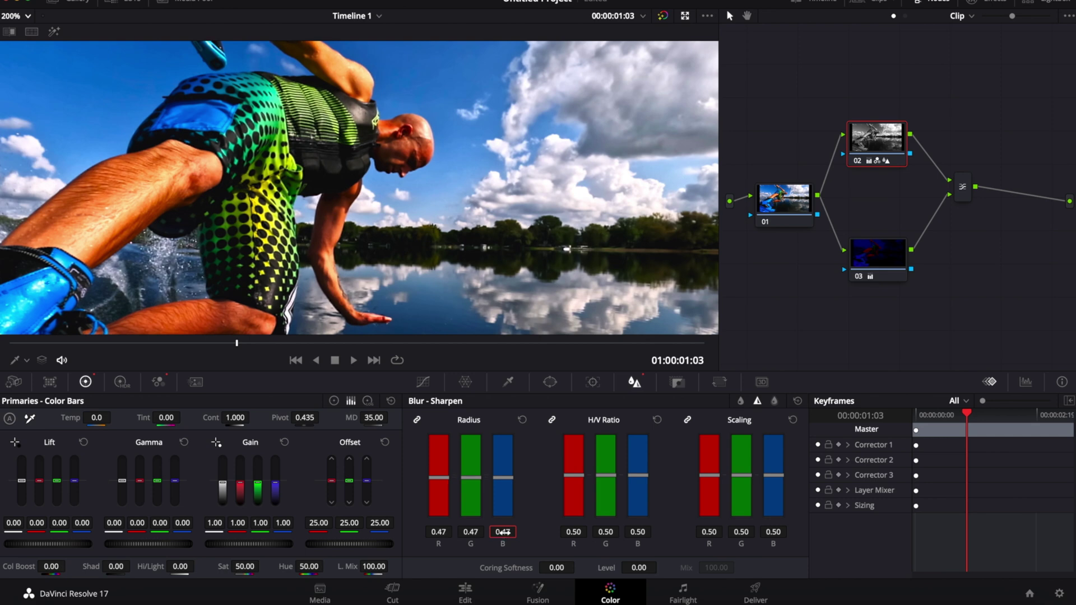
Set the sharpen scaling back to 0.50 on R, G and B.
scroll(502, 532, "down", 1)
mouse_move(714, 475)
left_mouse_down()
mouse_move(715, 495)
mouse_move(717, 434)
mouse_move(730, 504)
mouse_move(725, 435)
mouse_move(731, 487)
mouse_move(729, 475)
left_mouse_up()
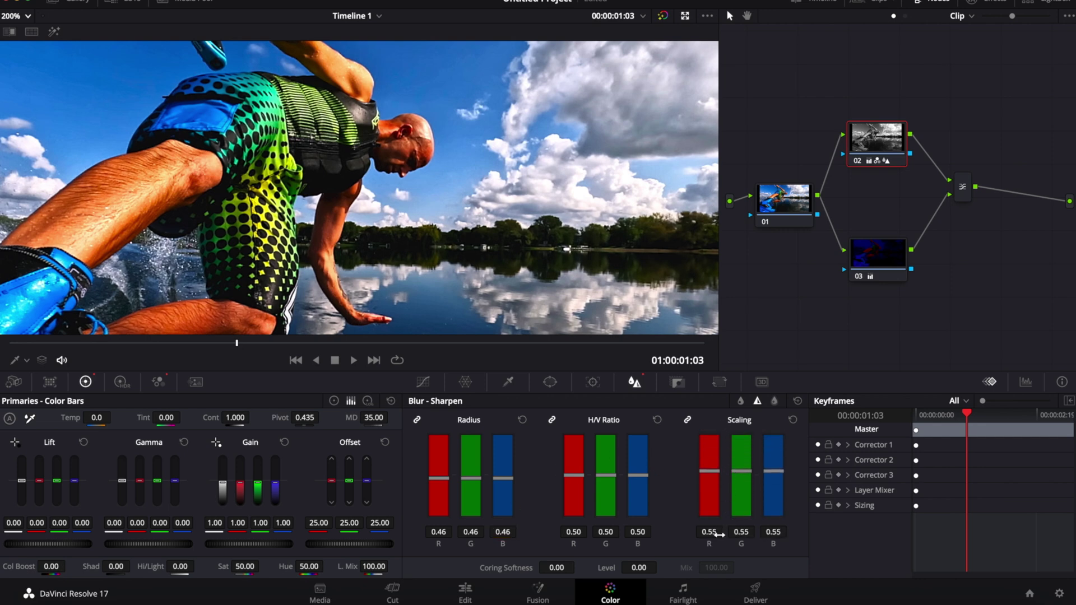
left_click(710, 532)
type(".5")
key("Return")
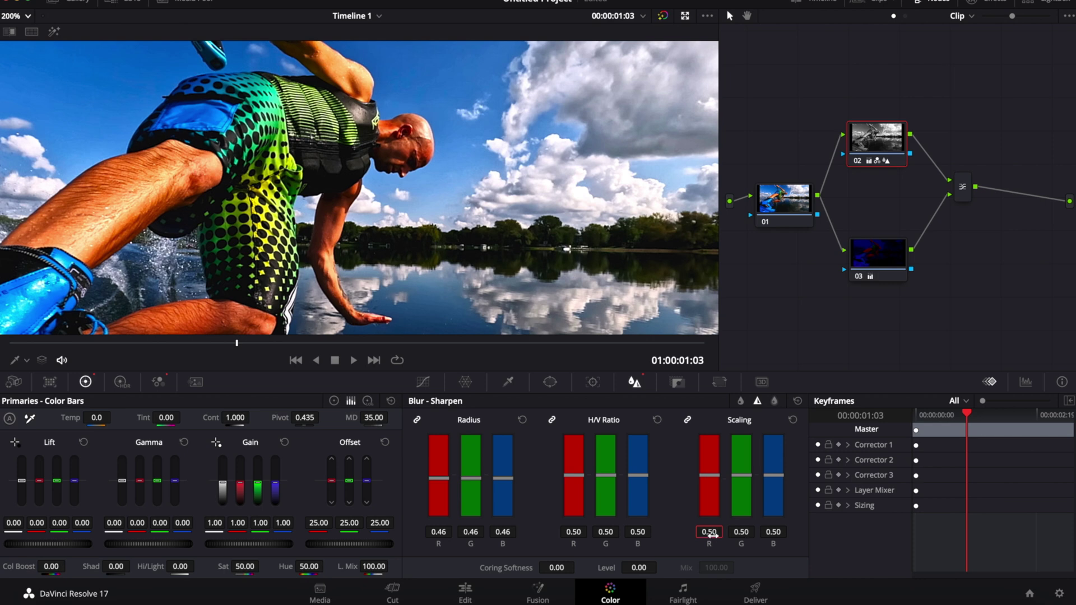
key("shift+z")
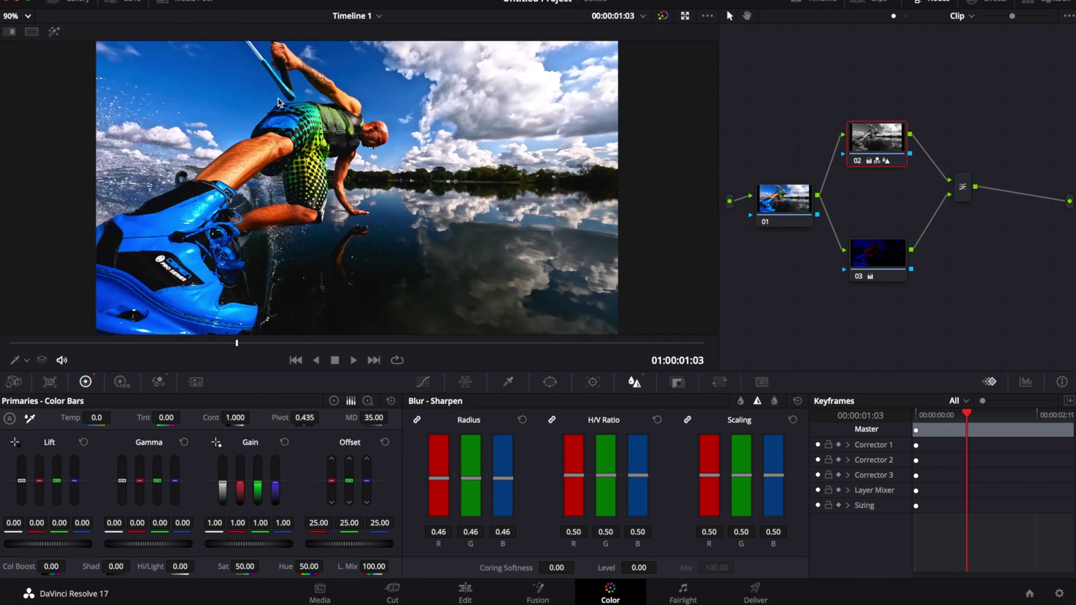
Play the clip from the start, nudge the sharpen radius to 0.47, and replay it.
left_click_drag(228, 342, 52, 319)
key("space")
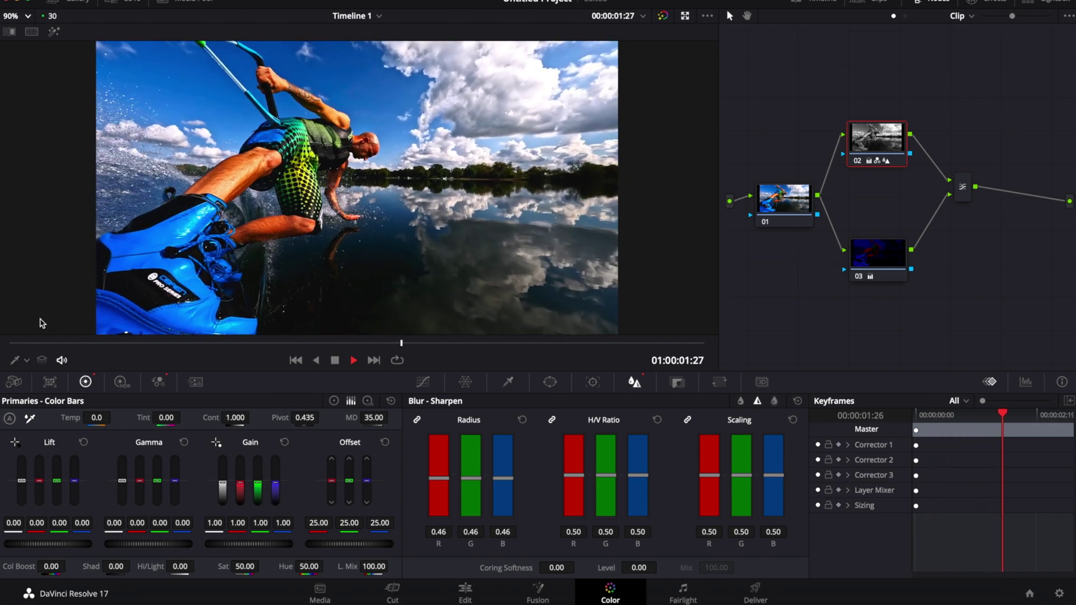
key("space")
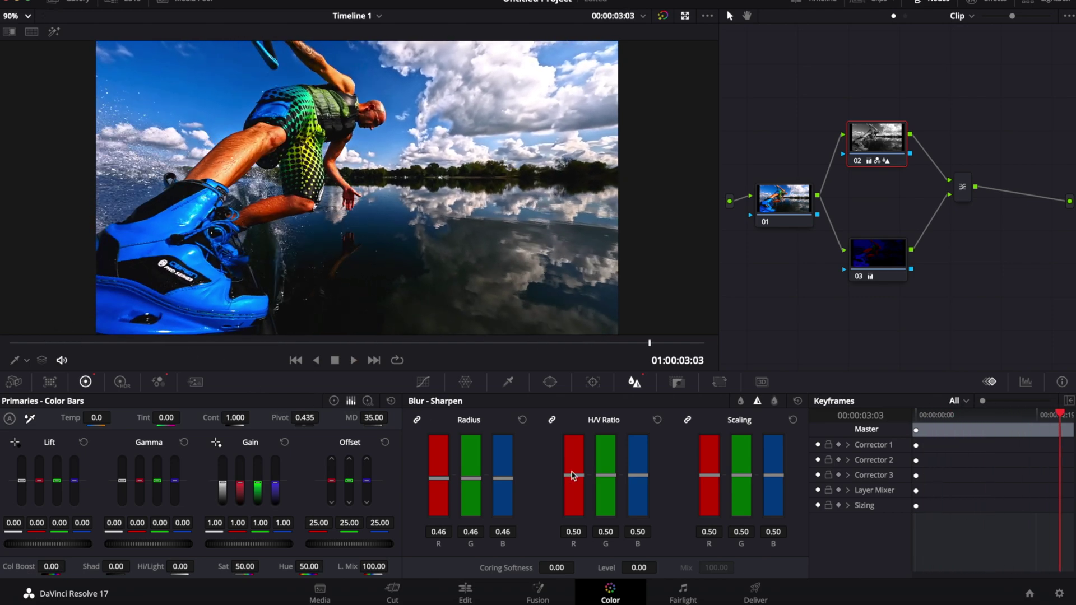
left_click_drag(509, 537, 513, 537)
key("space")
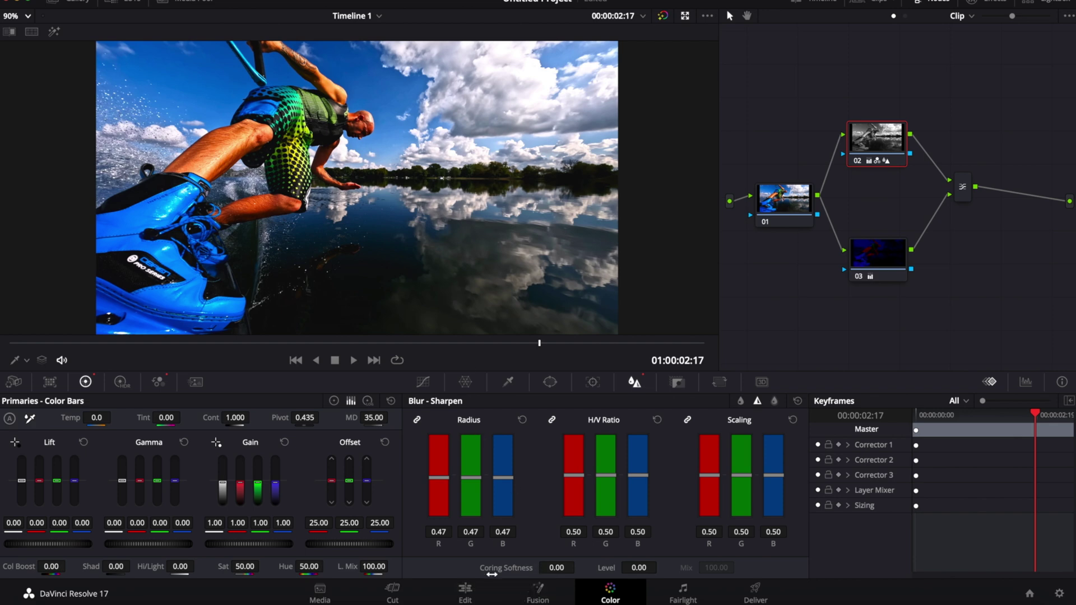
left_click(465, 593)
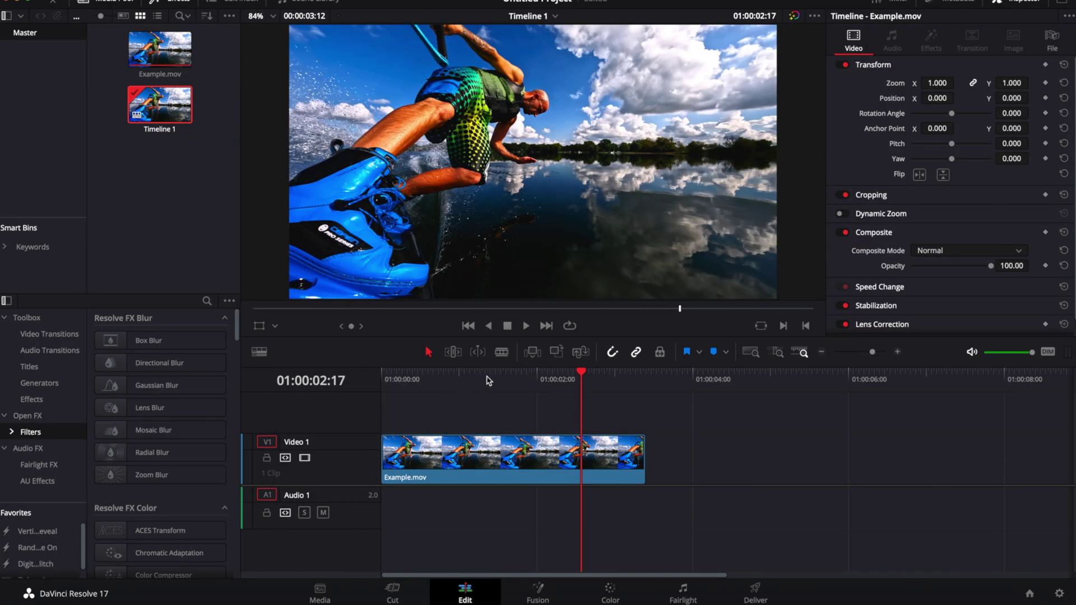
left_click_drag(383, 381, 456, 406)
key("b")
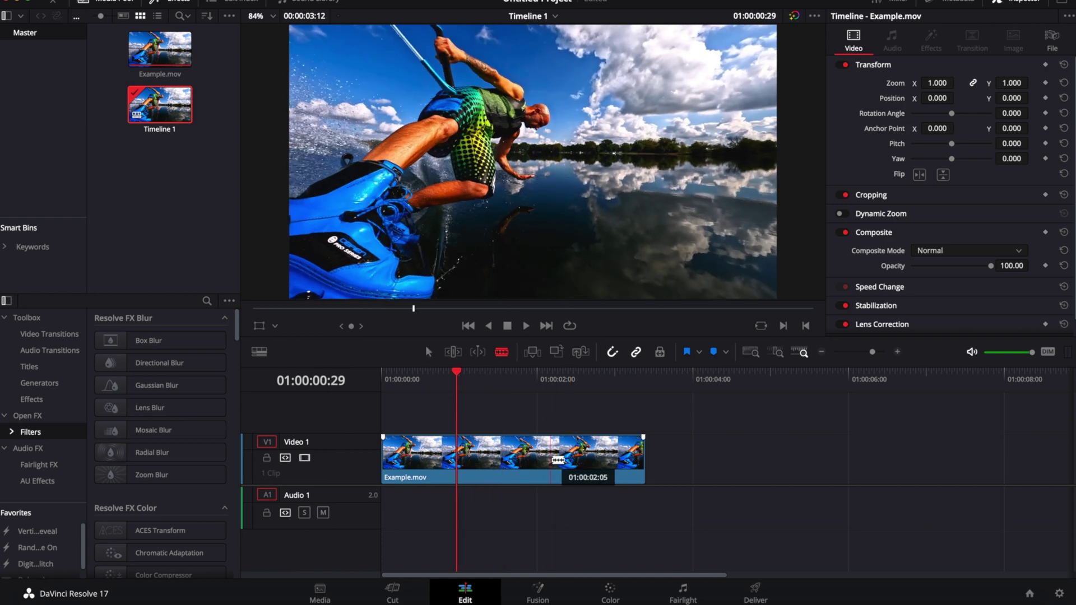
left_click(457, 457)
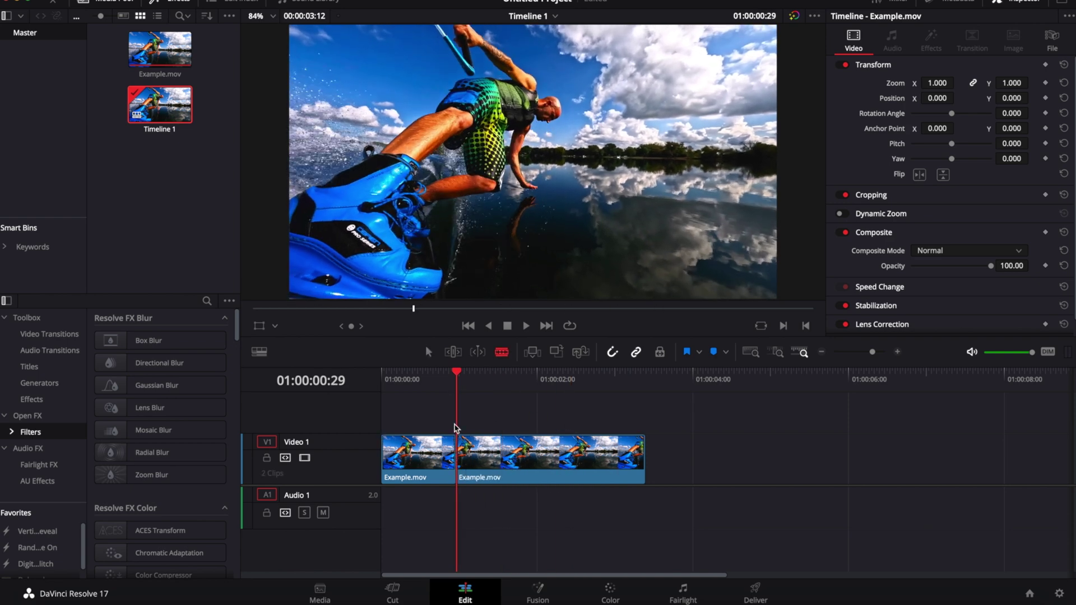
key("a")
left_click_drag(413, 373, 419, 373)
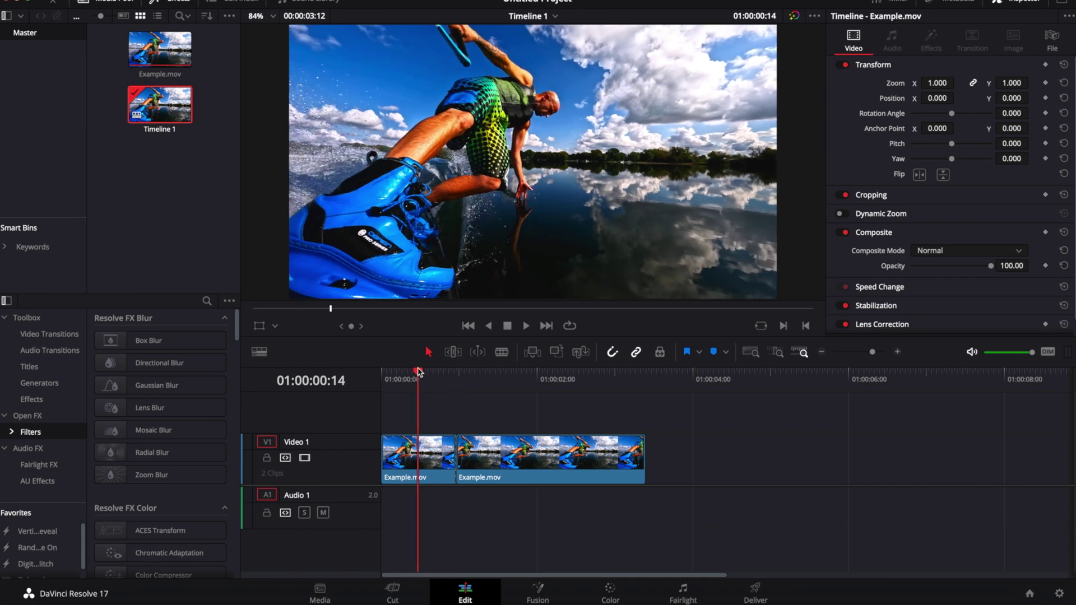
left_click(521, 456)
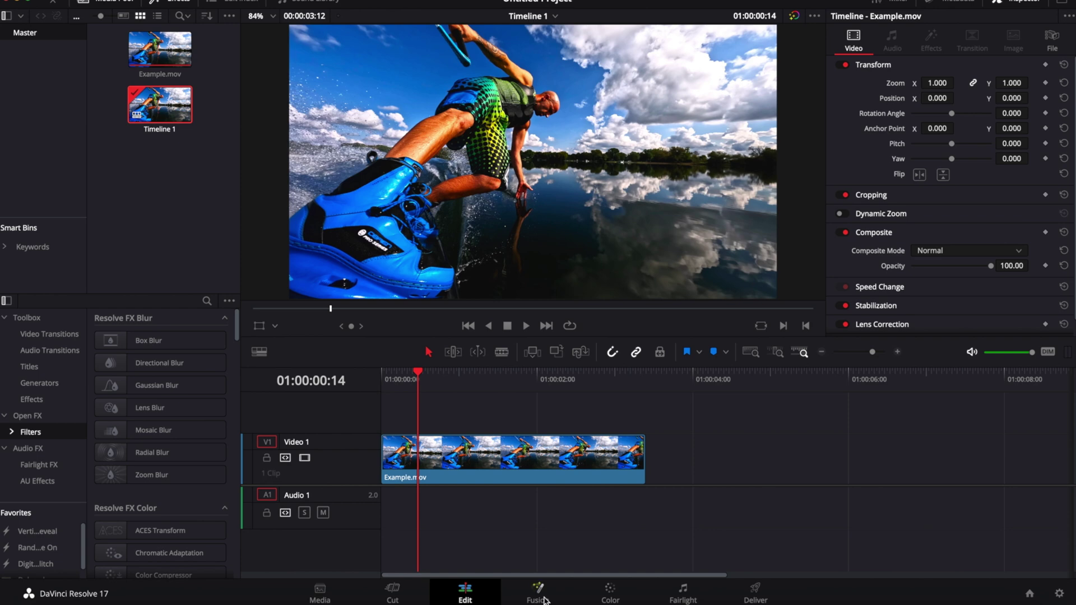
left_click(595, 597)
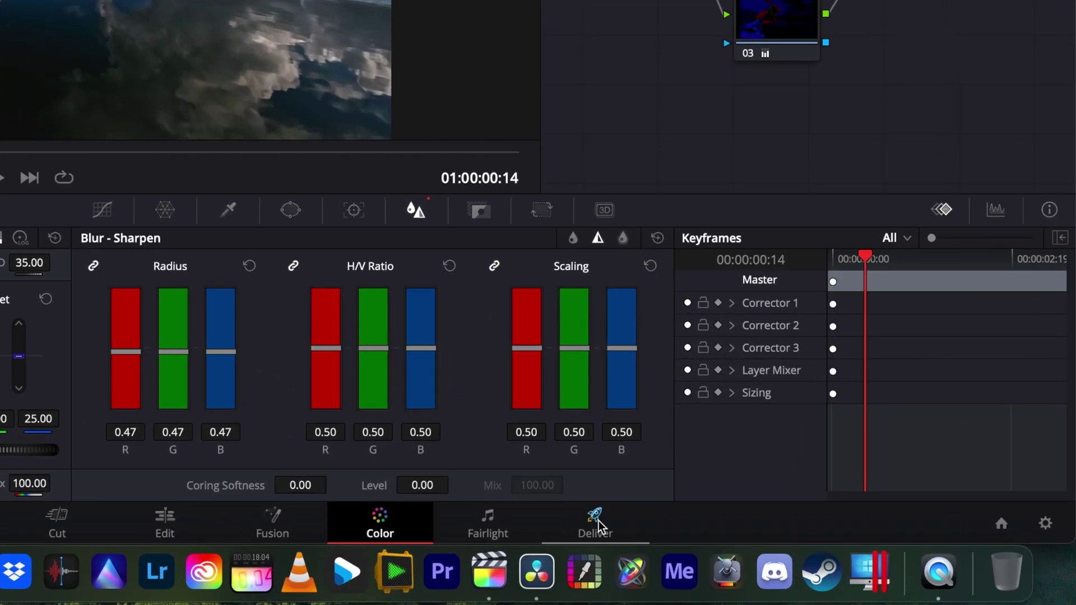
On the Deliver page, name the custom render 'Example Upload' and save it to the Desktop.
left_click(743, 595)
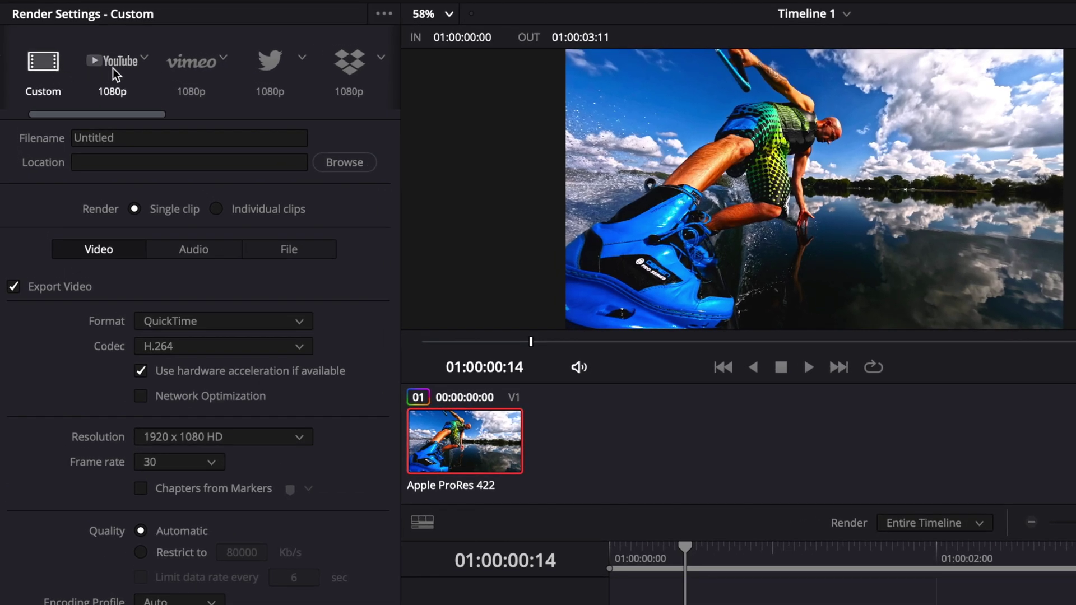
left_click(113, 69)
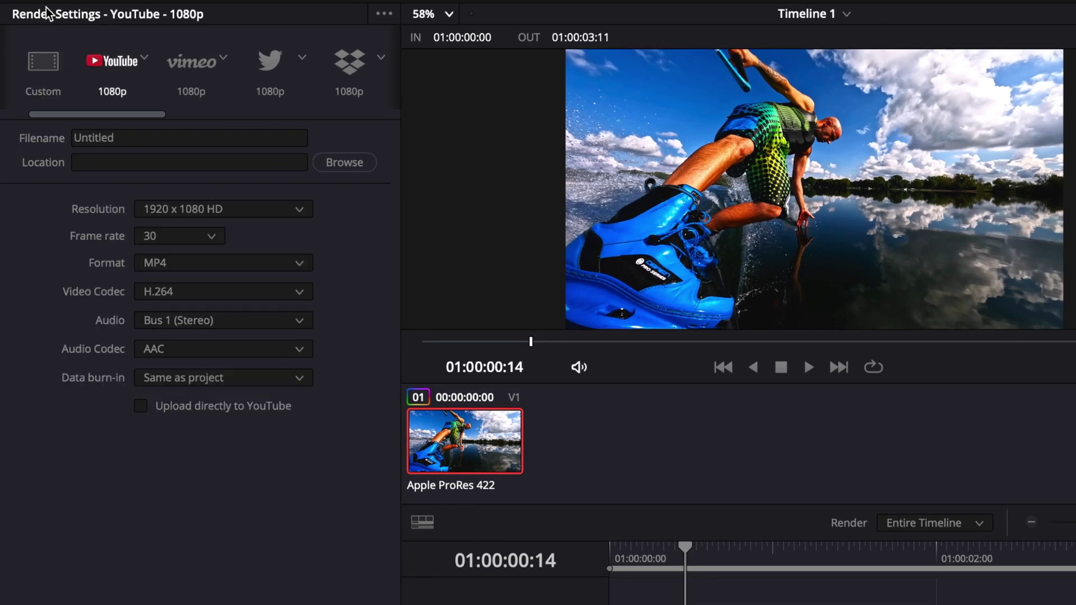
left_click(52, 61)
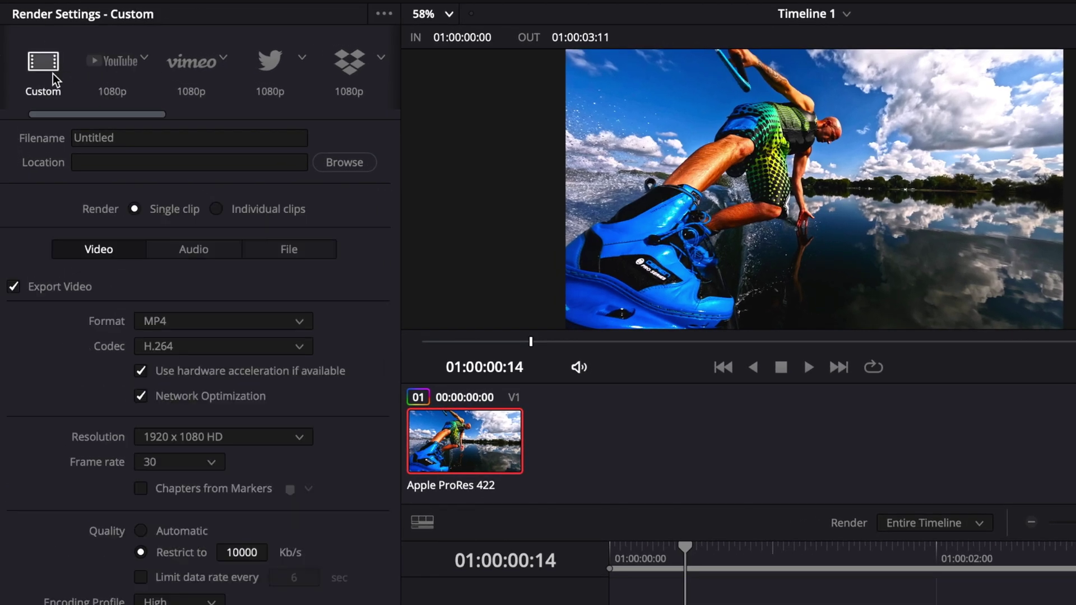
double_click(139, 137)
type("Example")
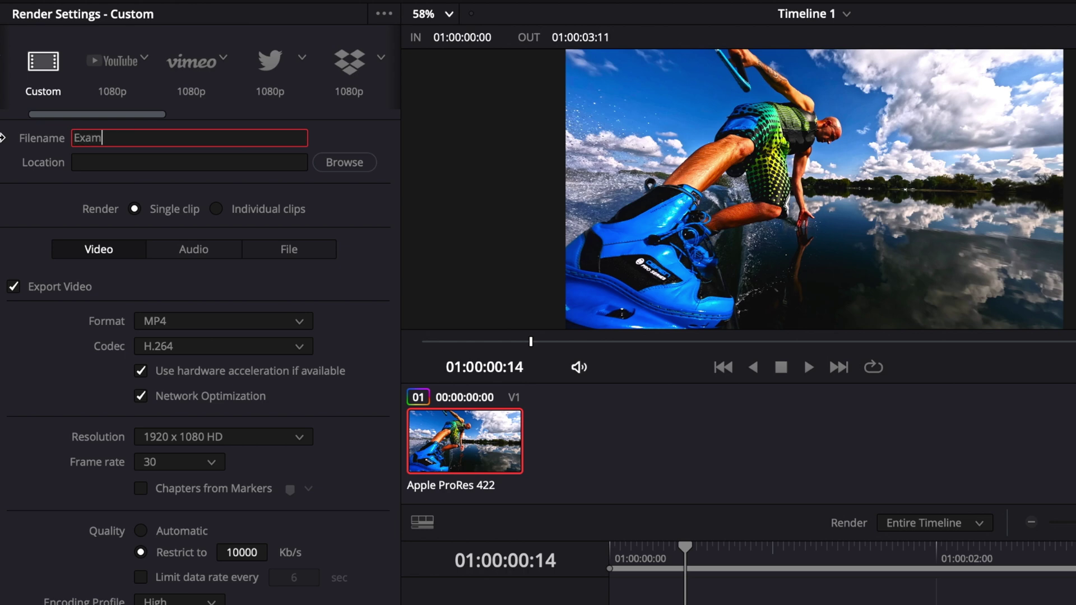
type(" Upload")
key("Return")
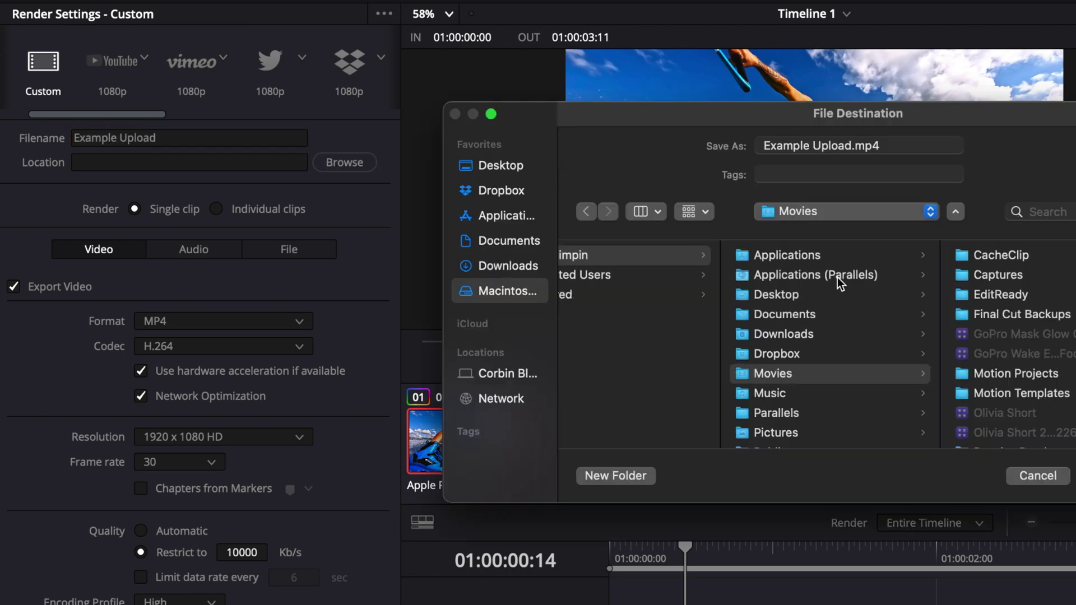
left_click(813, 287)
key("Return")
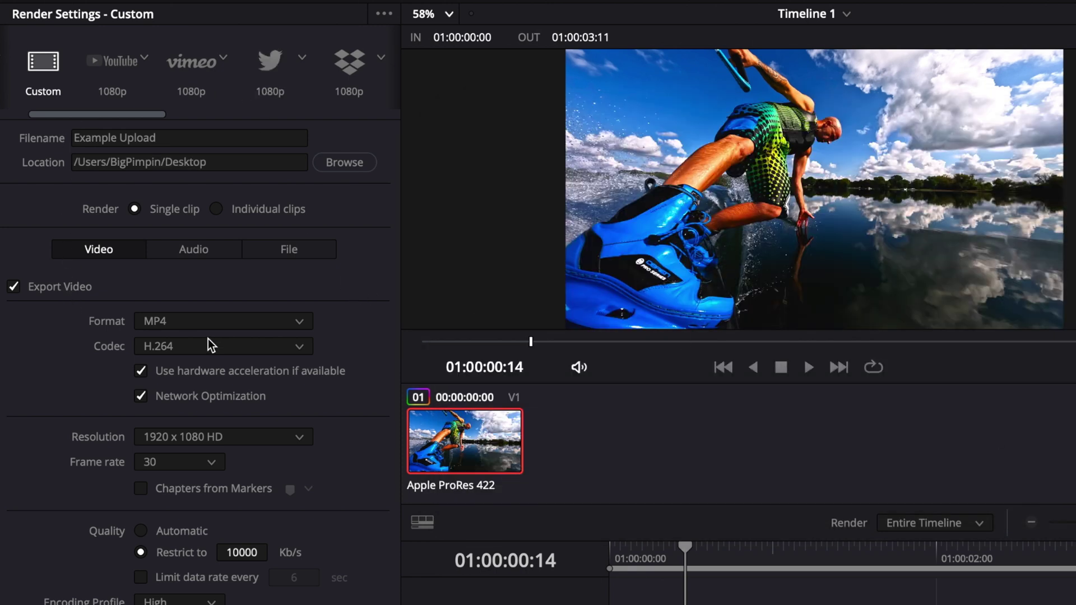
Set the output format to QuickTime with the H.265 codec.
left_click(243, 320)
scroll(234, 427, "down", 2)
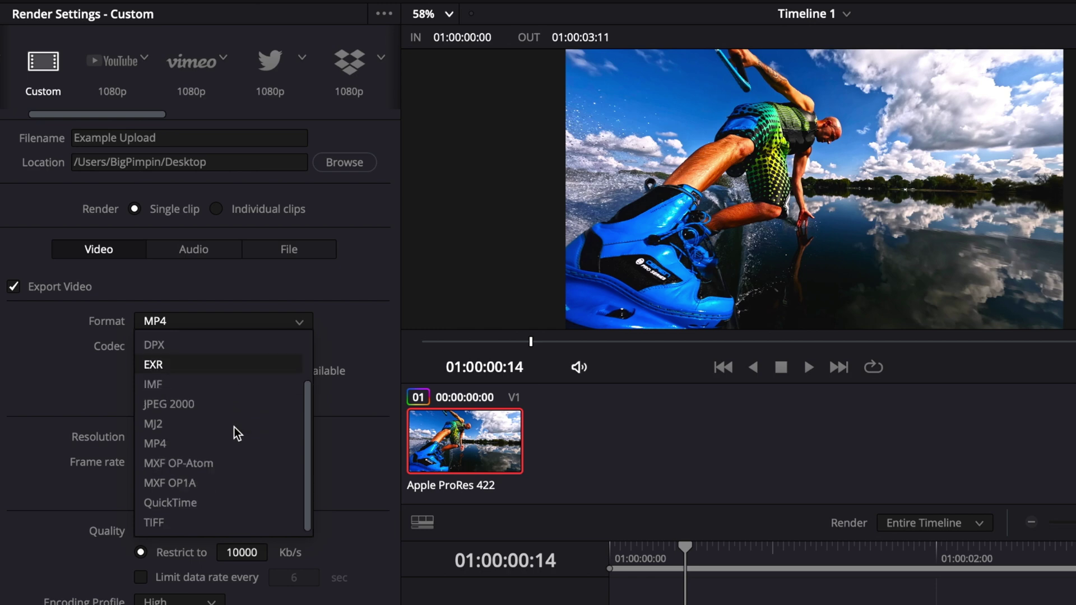
left_click(227, 505)
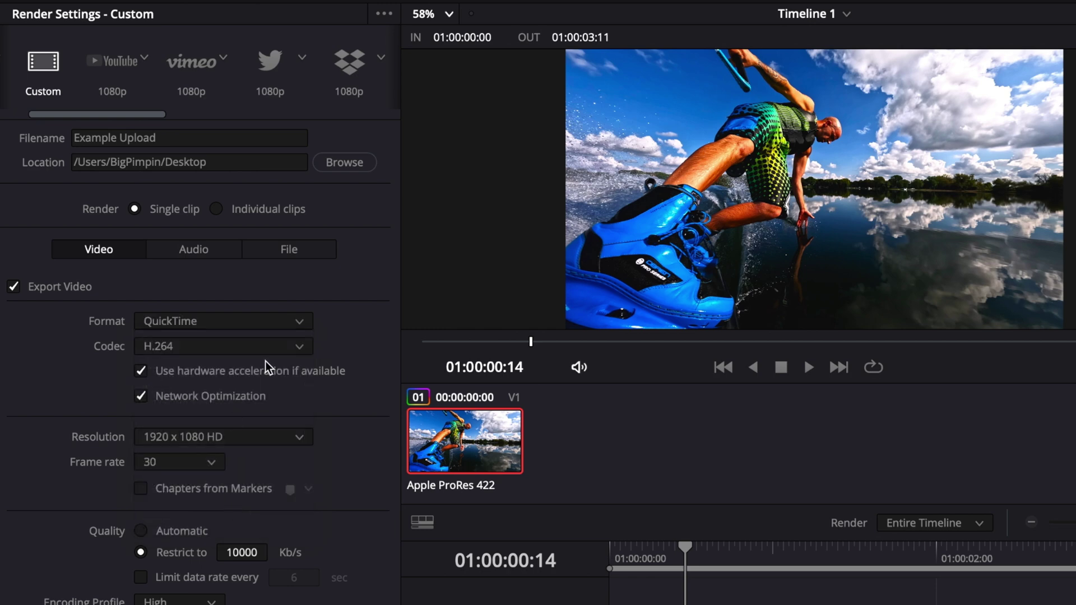
left_click(293, 348)
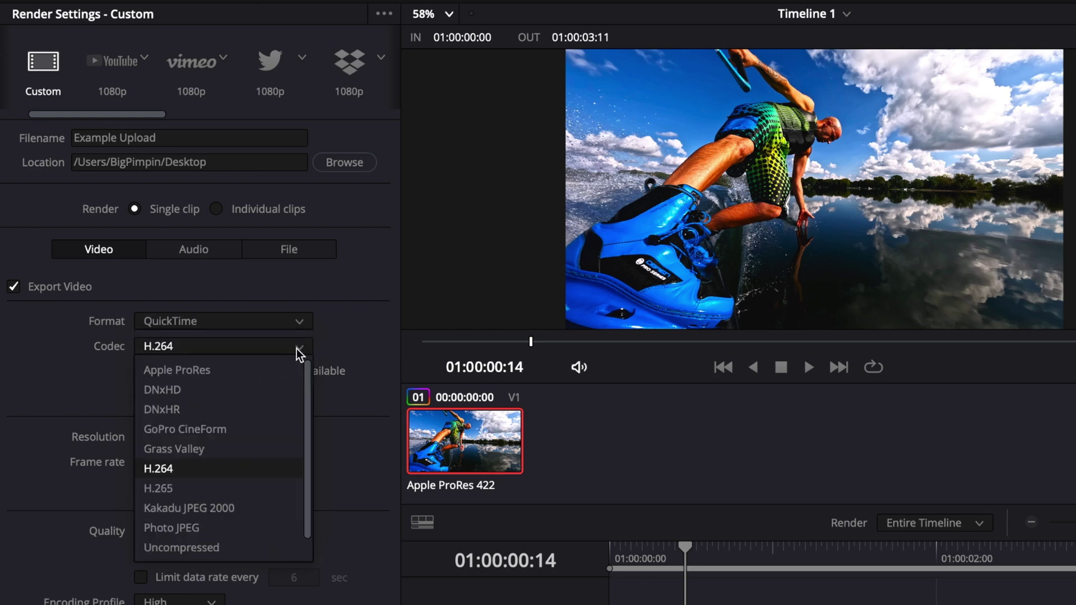
left_click(214, 489)
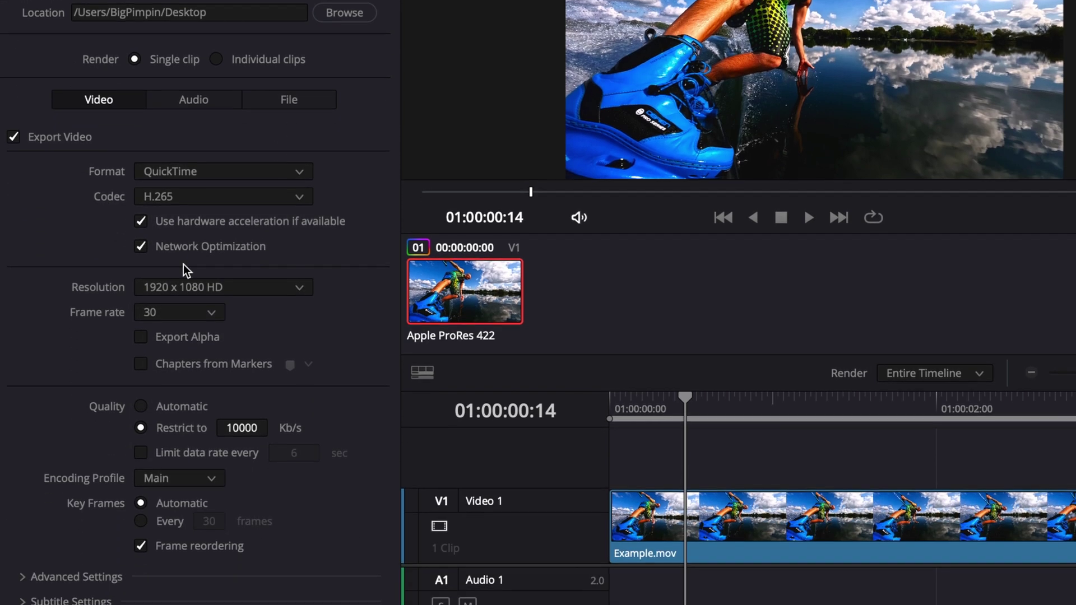
Set the render resolution to 3840 x 2160 Ultra HD.
left_click(250, 271)
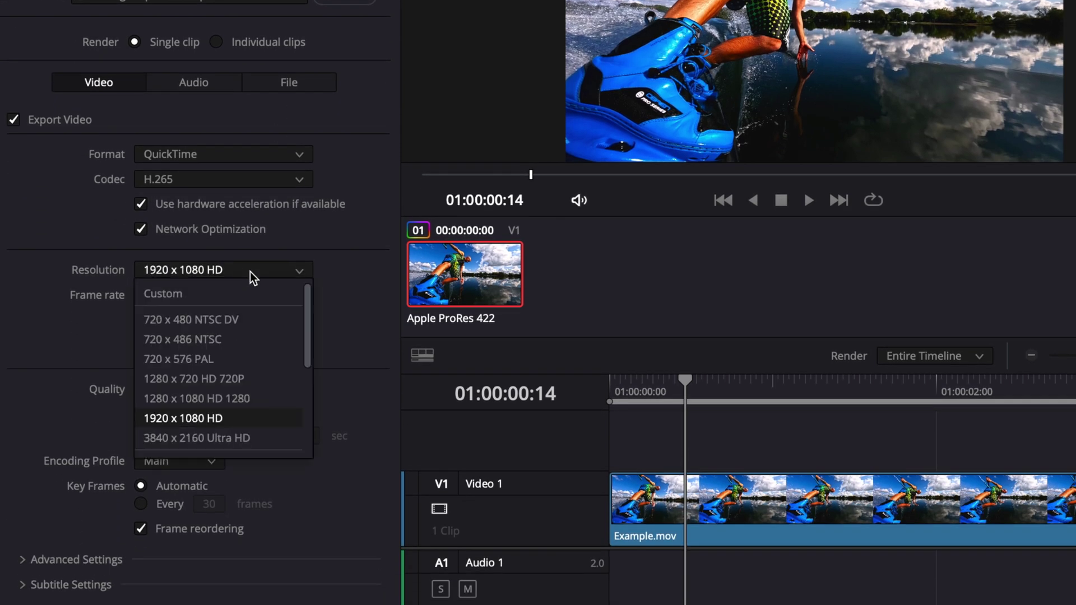
left_click(230, 418)
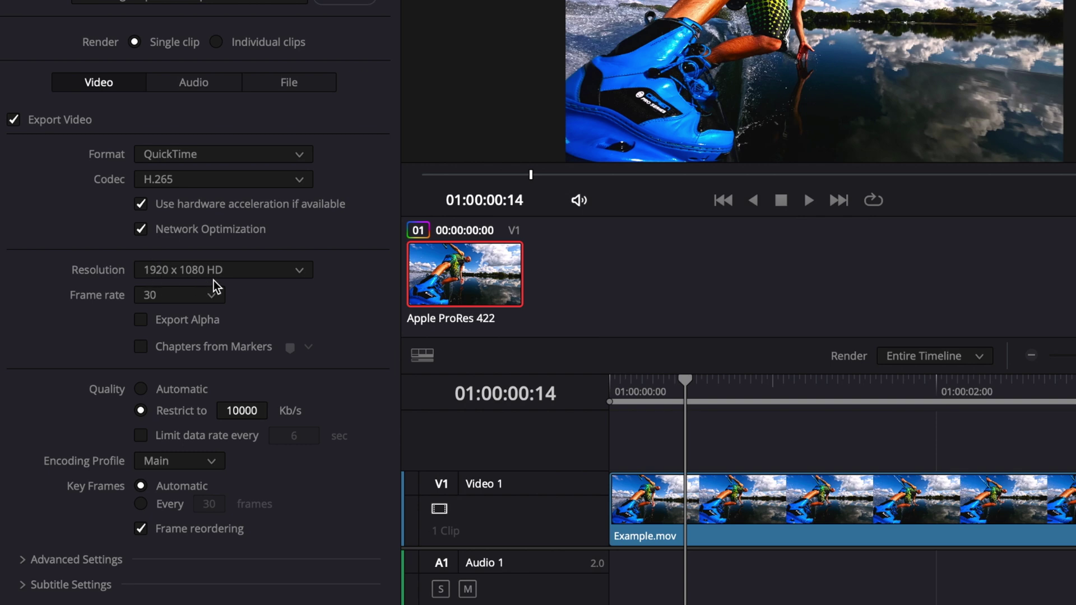
left_click(298, 271)
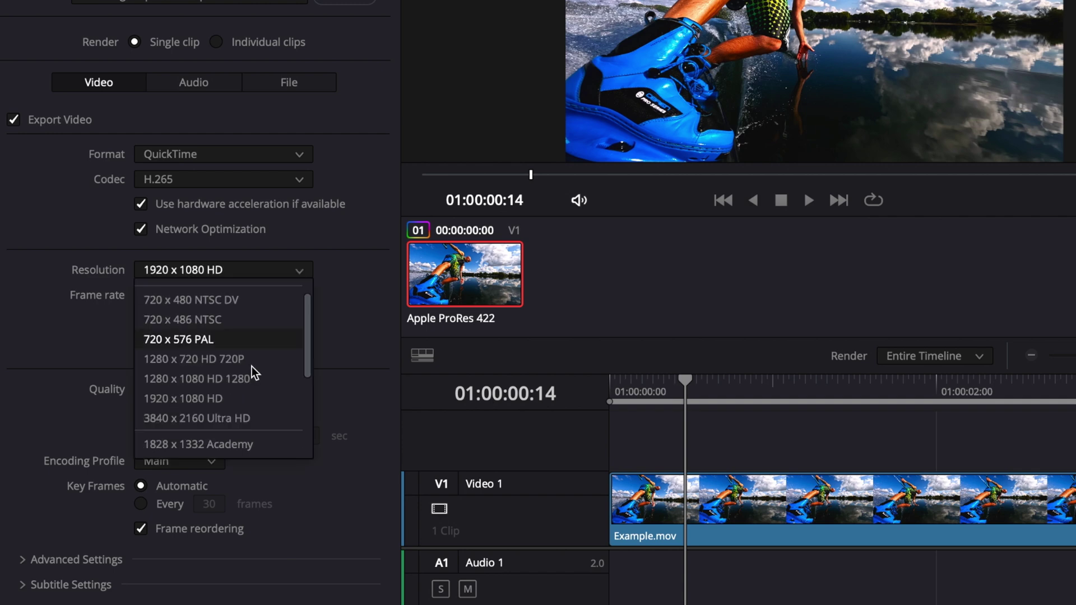
left_click(214, 419)
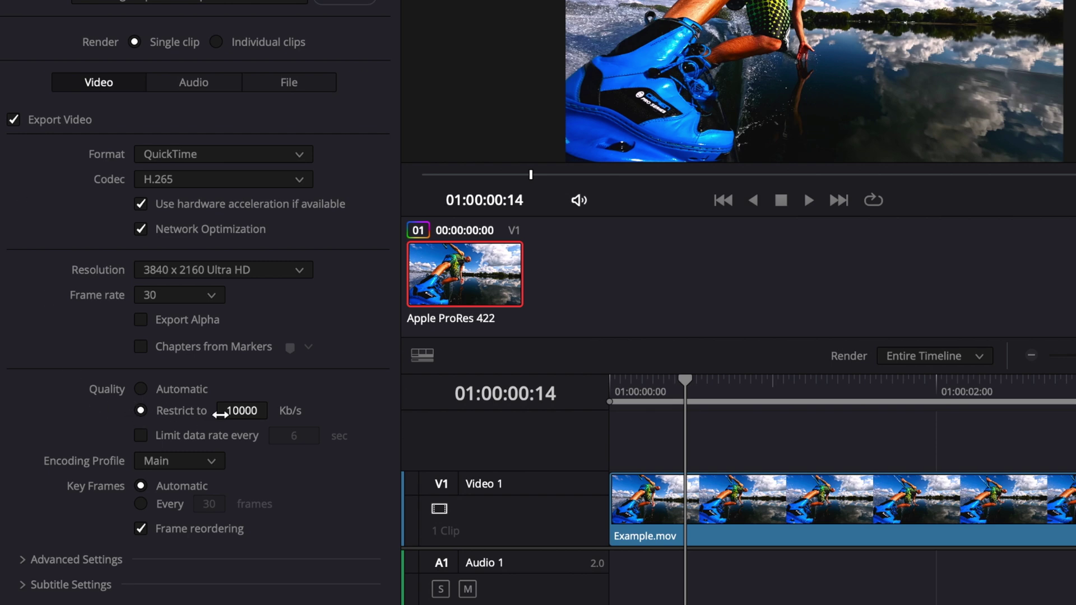
Restrict the bitrate to 100000 Kb/s and choose the Main10 encoding profile.
left_click(245, 409)
type("100000")
left_click(177, 468)
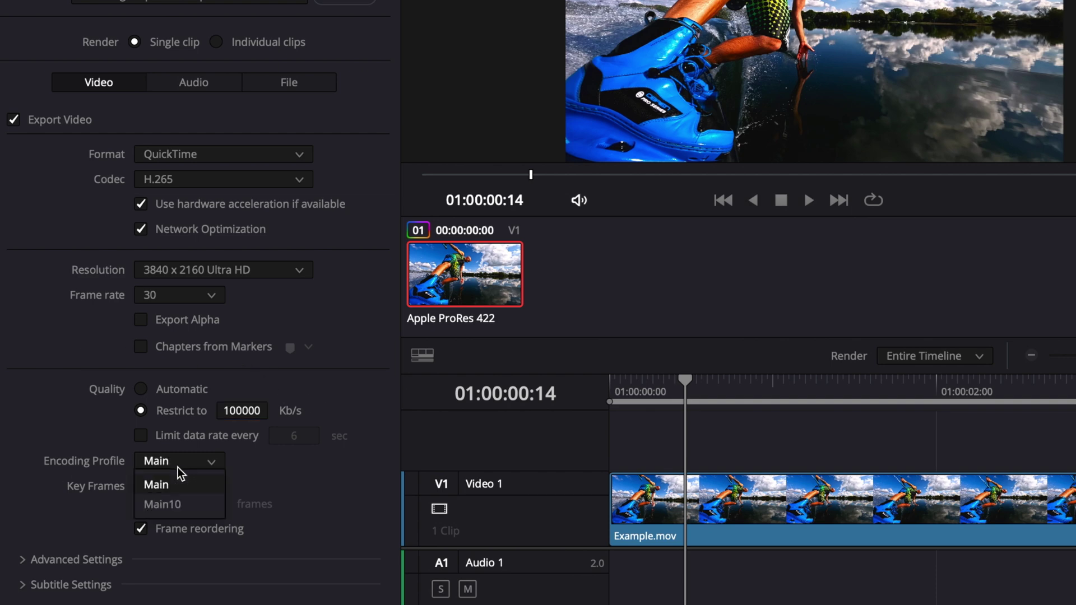
left_click(181, 506)
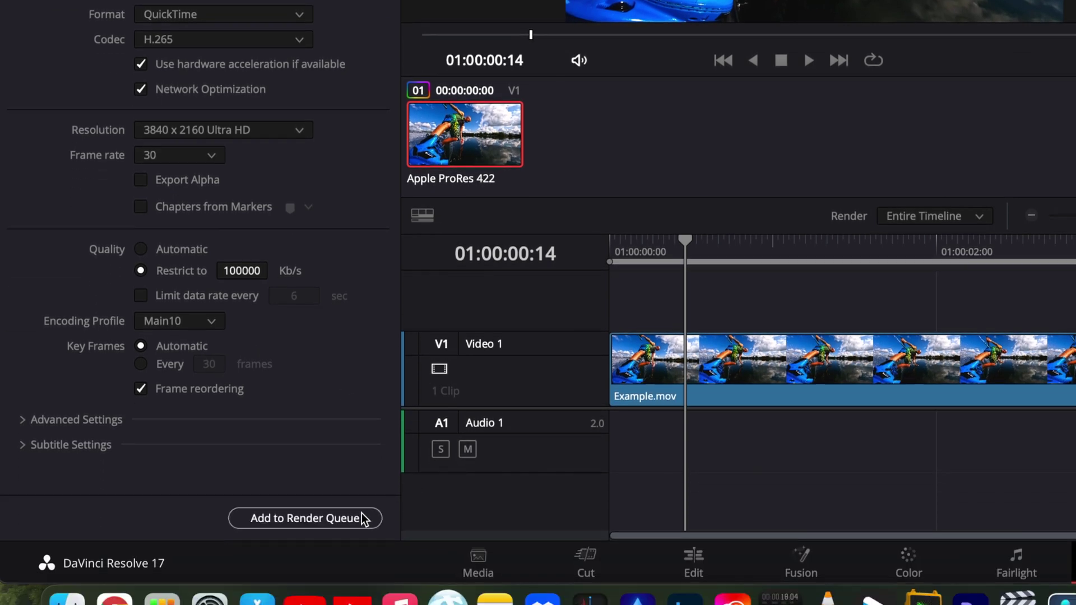
Queue the Example Upload job, accept the higher-resolution warning, and render all jobs.
left_click(340, 523)
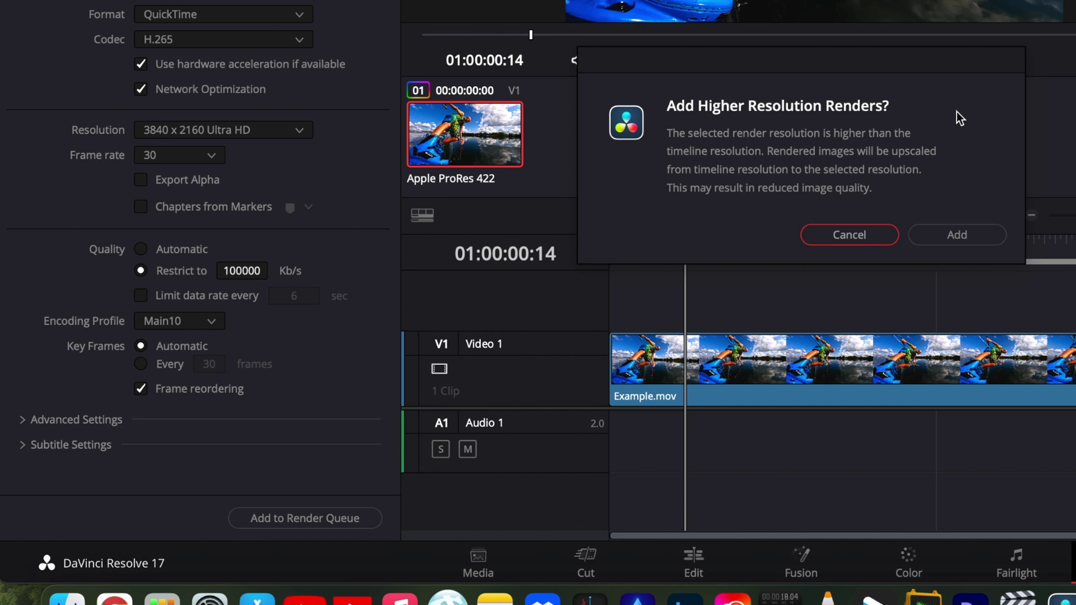
left_click(982, 242)
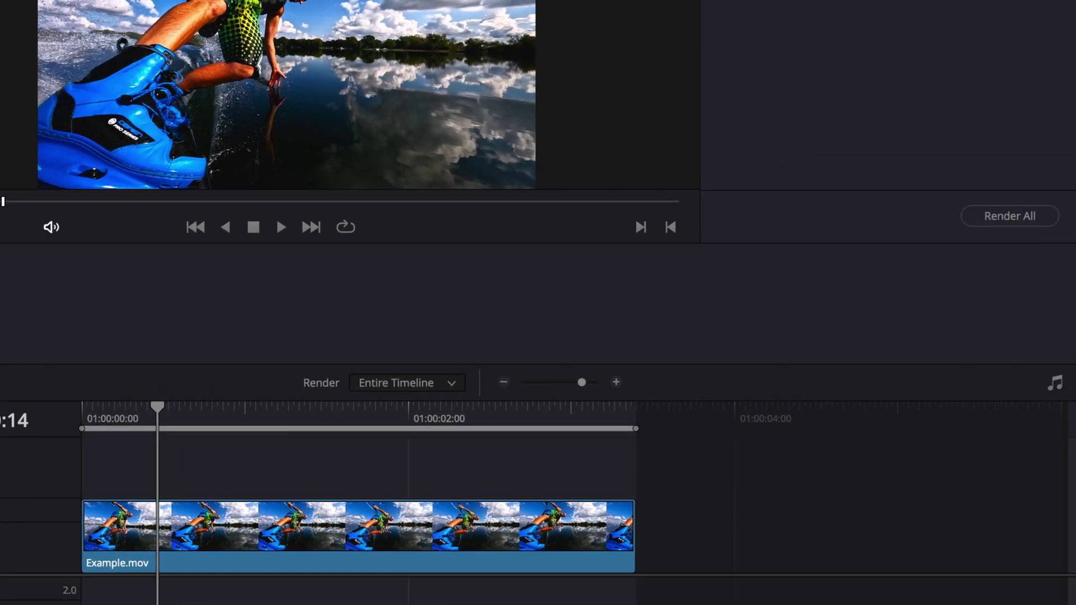
left_click(1033, 218)
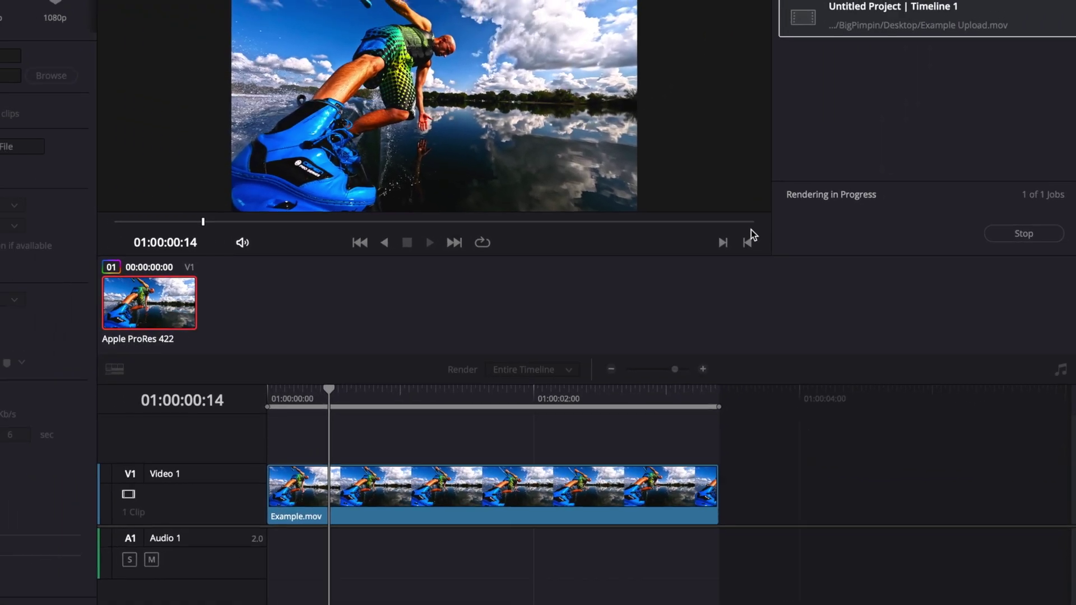